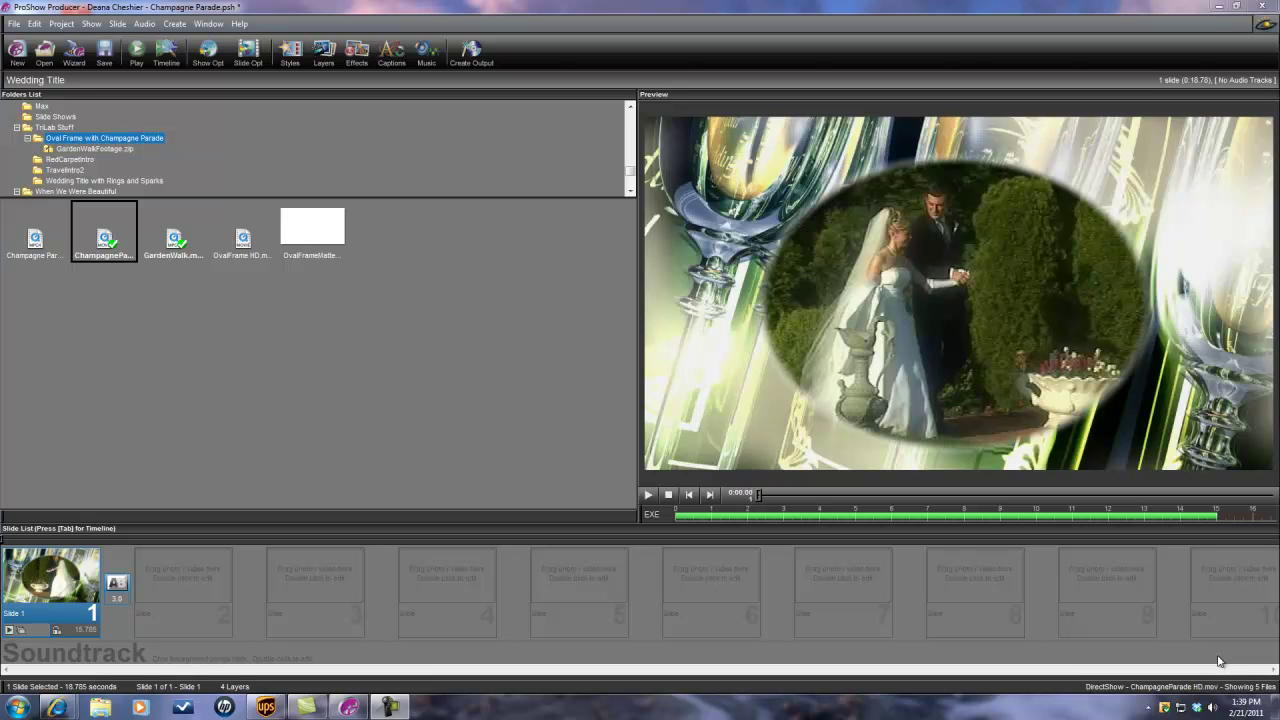
Play the example slide, cut it, then add GardenWalk.mp4 as the new Slide 1
left_click(647, 495)
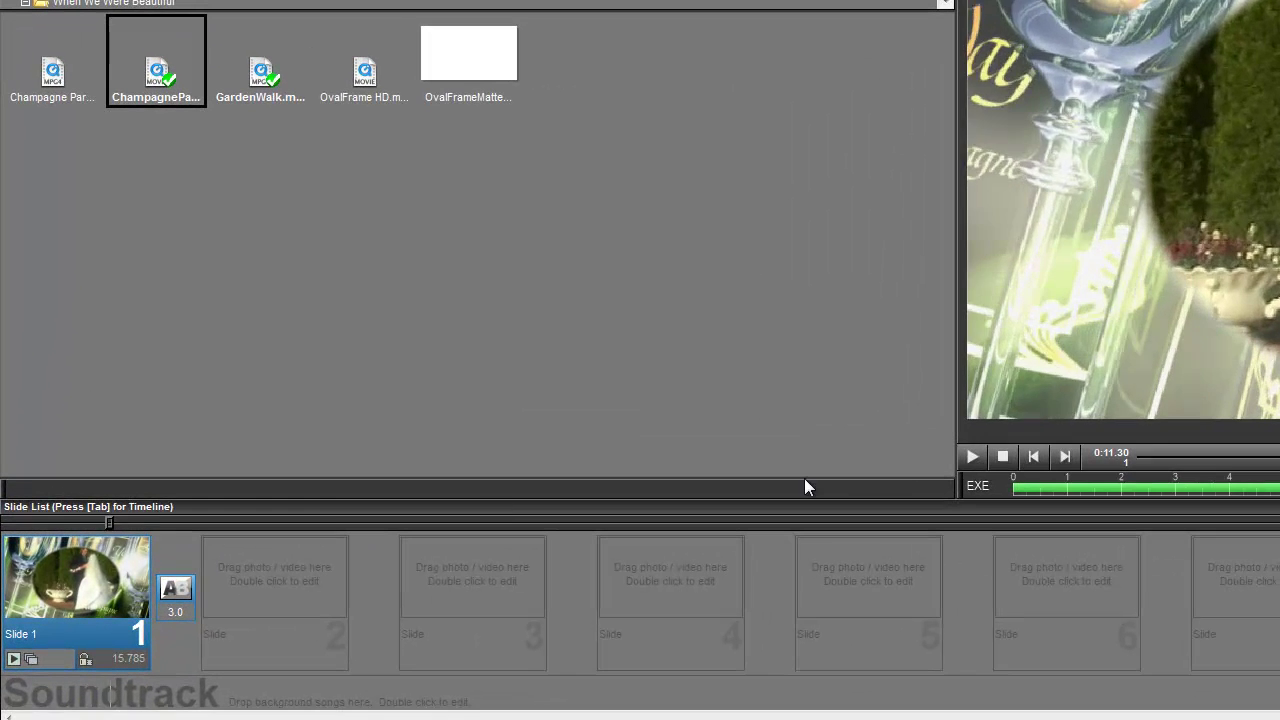
right_click(104, 588)
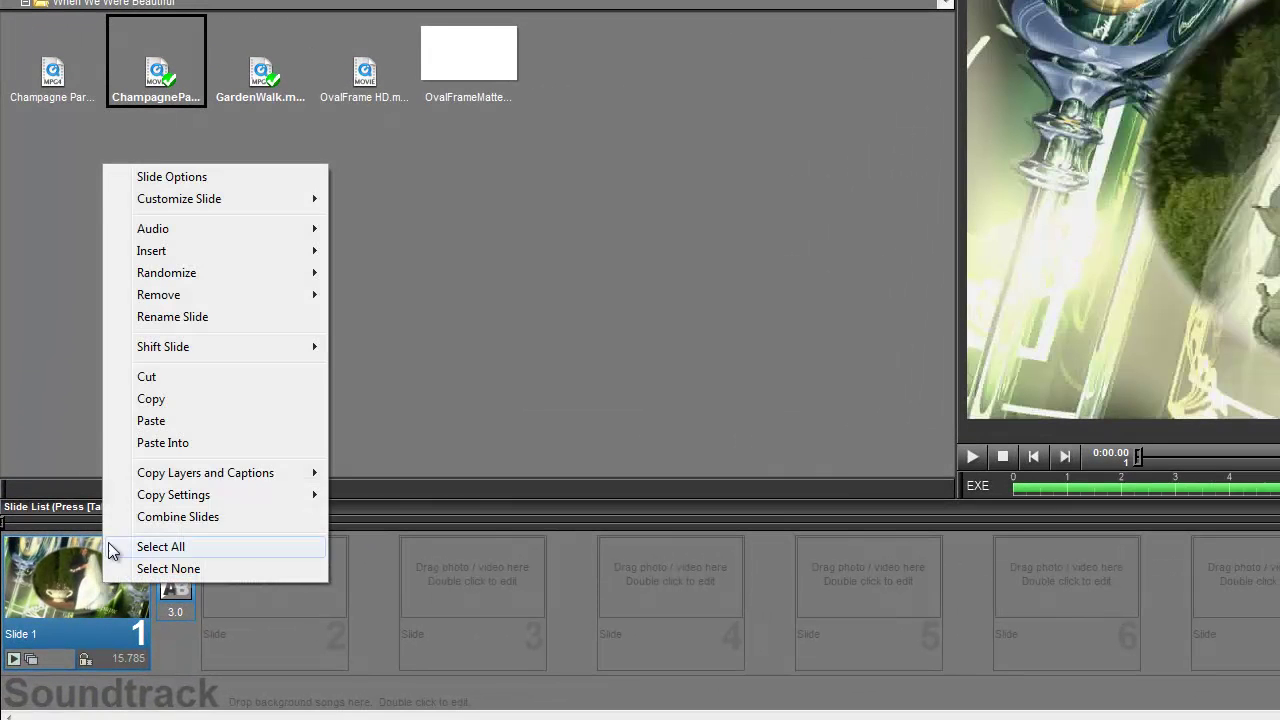
left_click(141, 385)
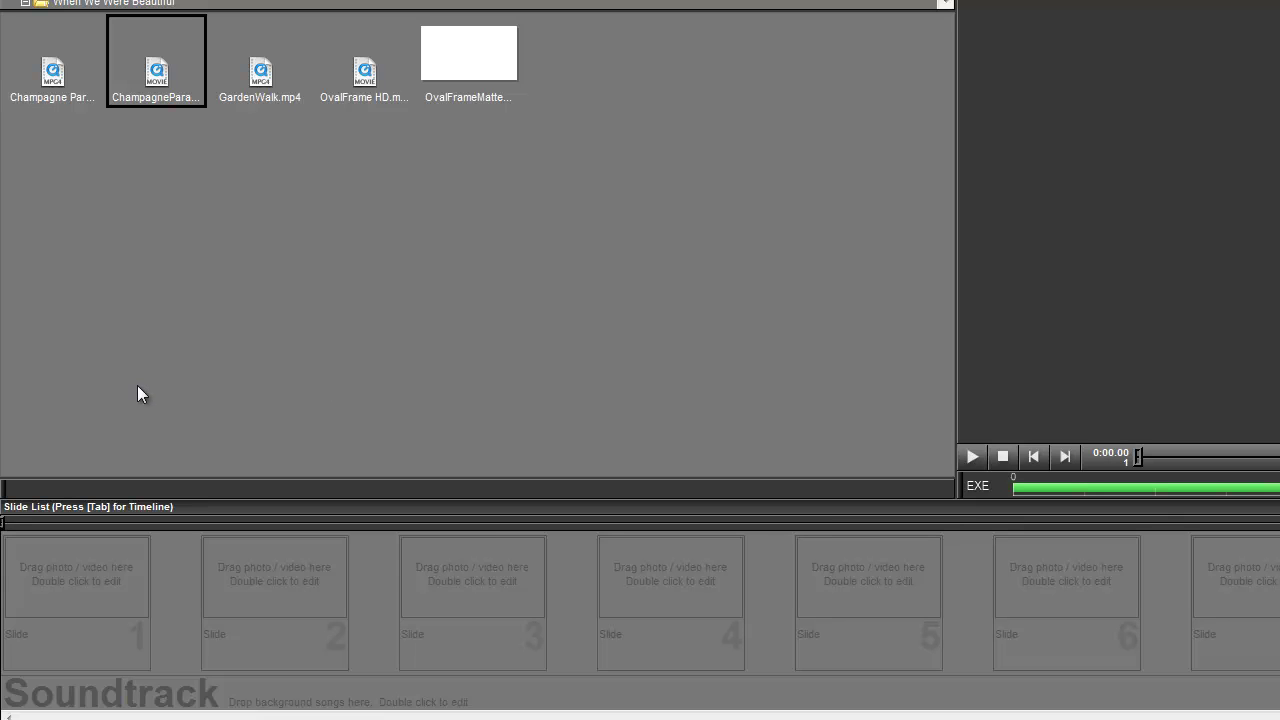
left_click(259, 70)
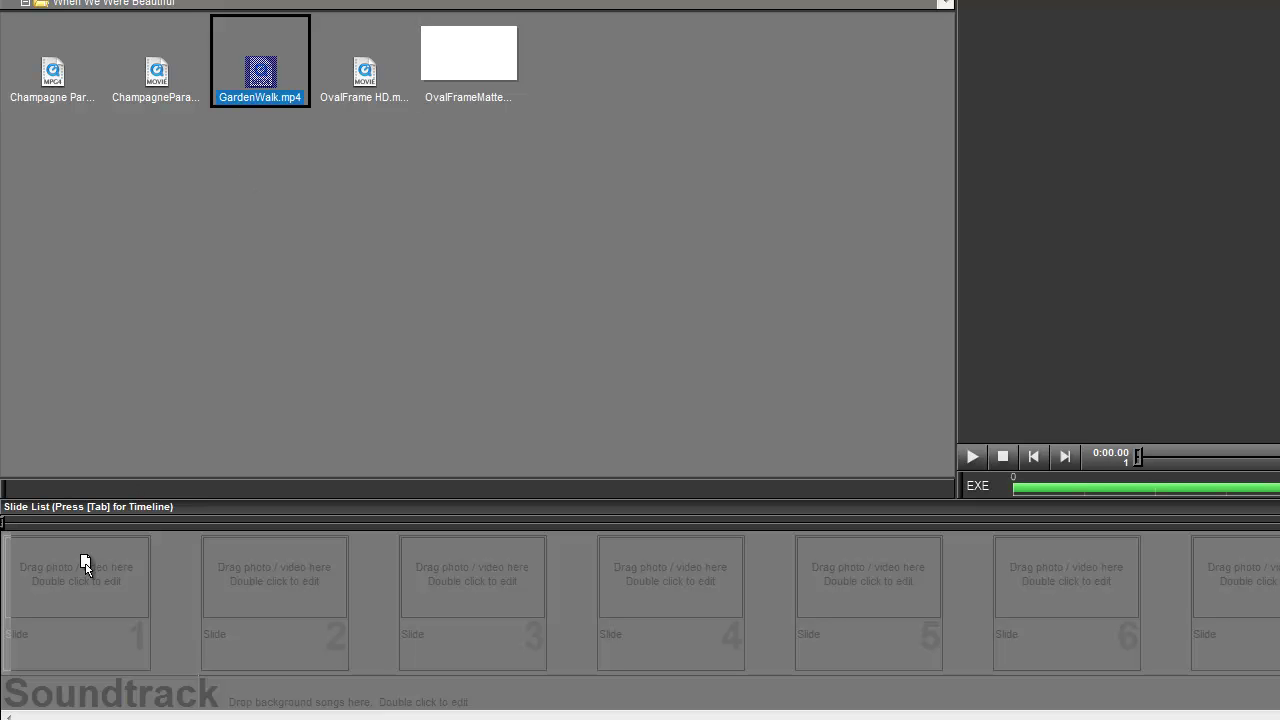
double_click(72, 592)
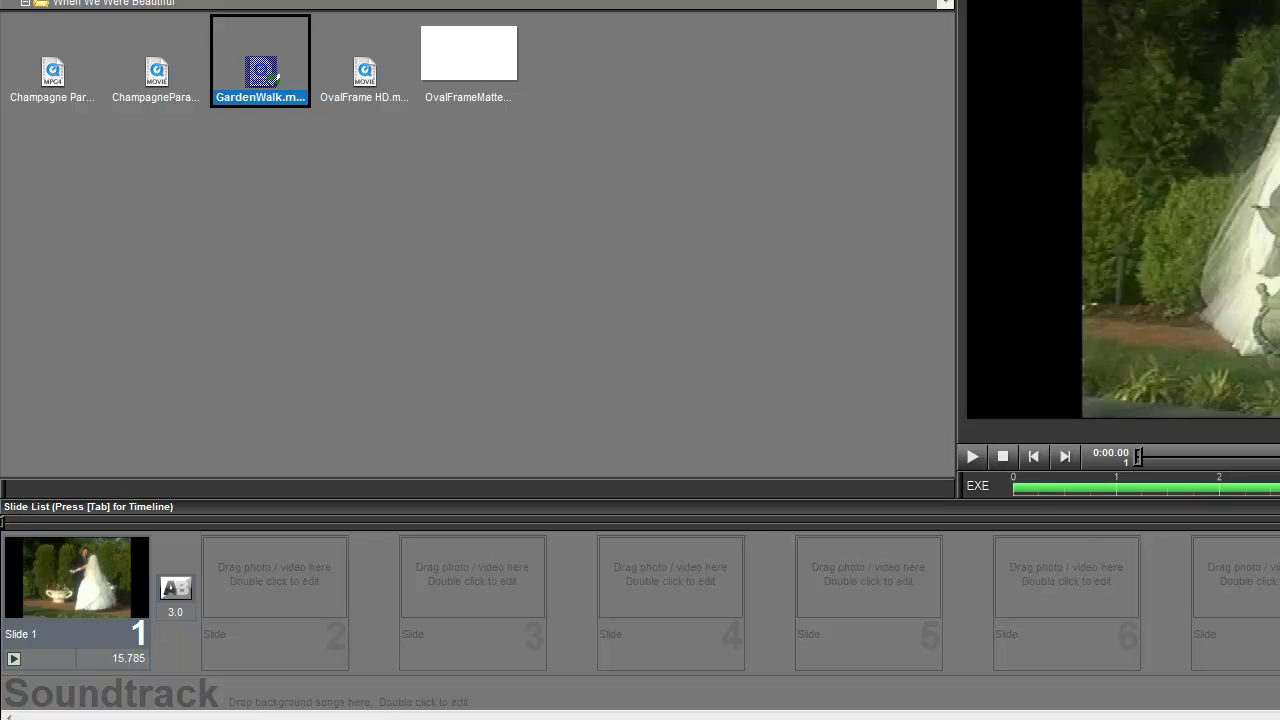
Enable Lock Slide Time to Video Length for the GardenWalk layer in Slide Options
left_click(90, 567)
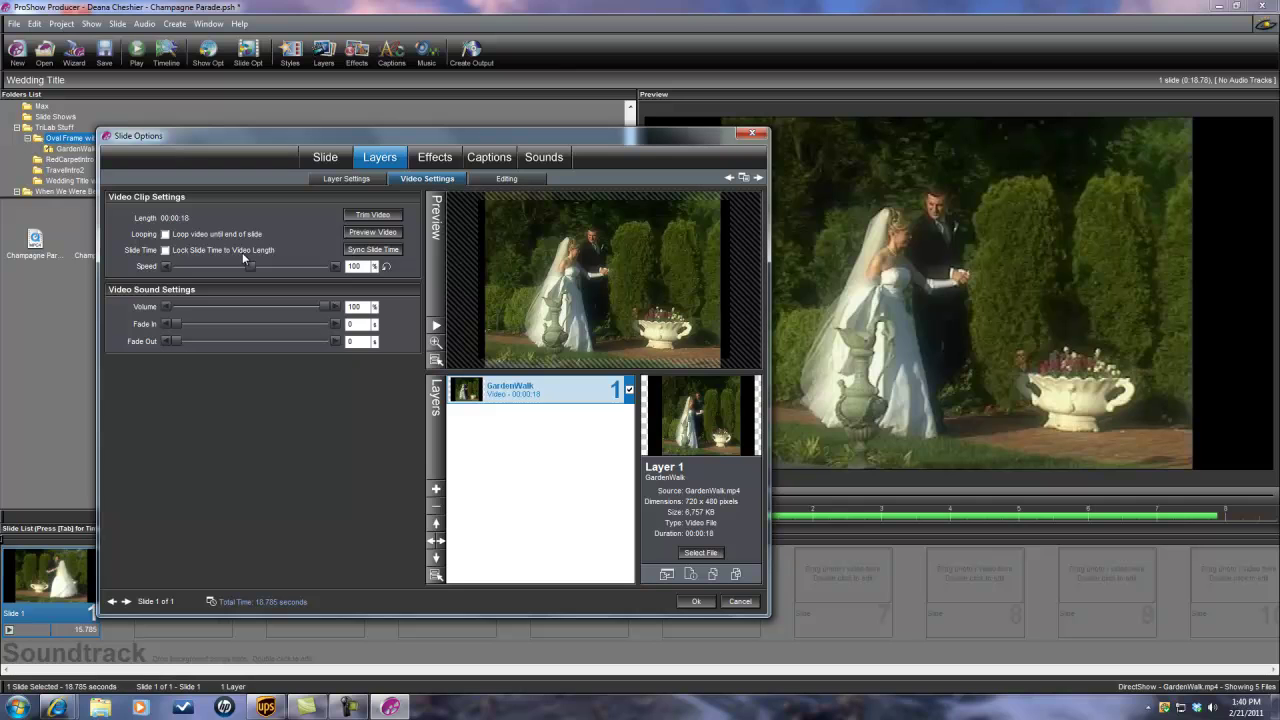
left_click(165, 250)
Add a masking vignette layer with Ellipse shape and Transparent type above GardenWalk
left_click(350, 180)
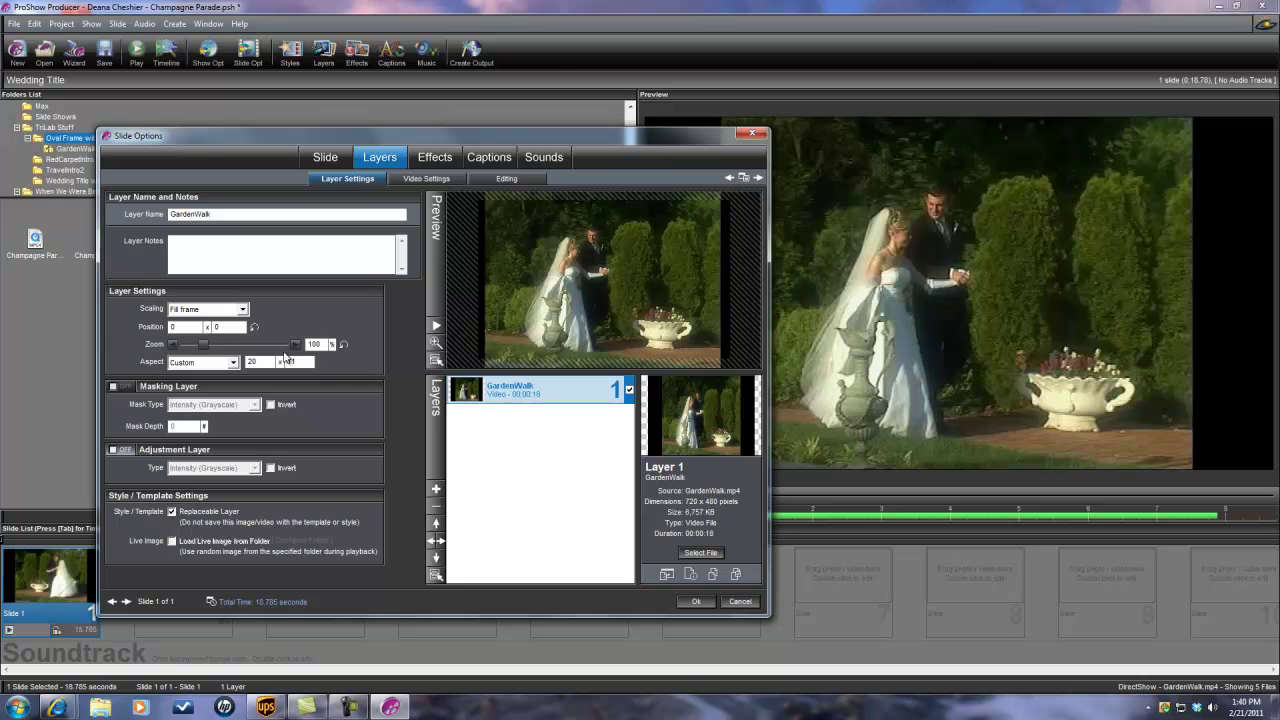
left_click(436, 490)
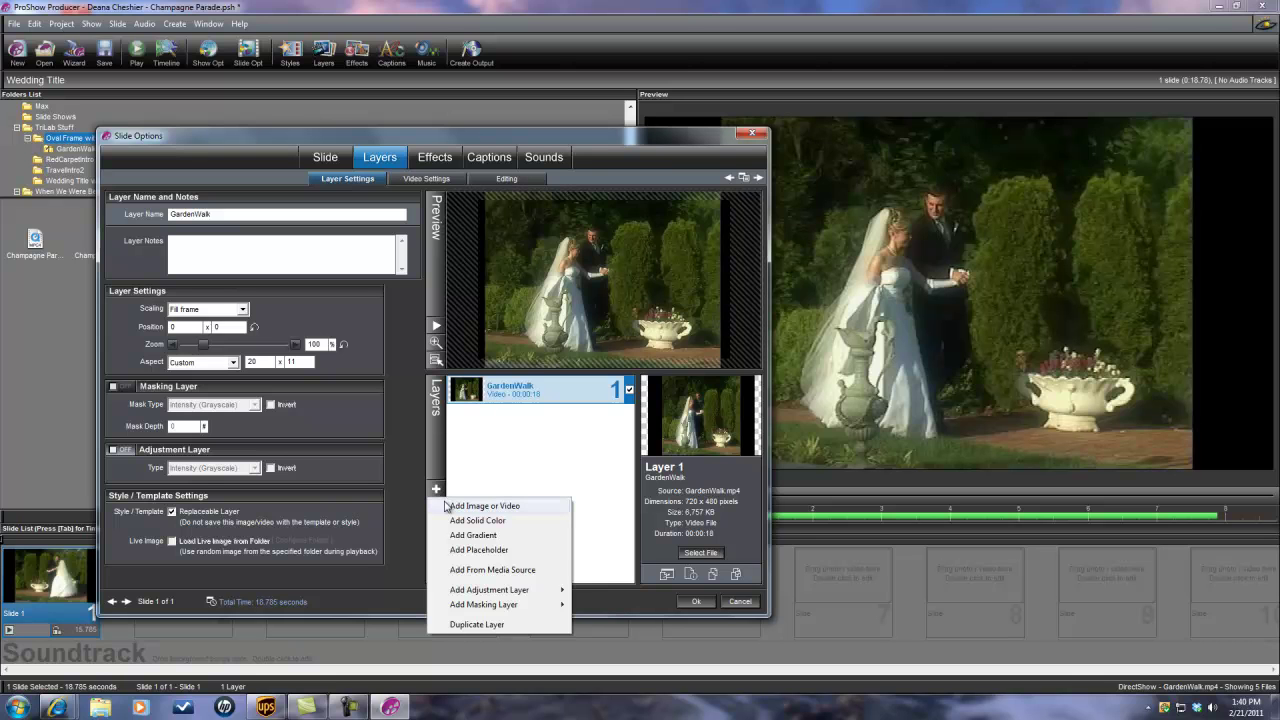
mouse_move(487, 610)
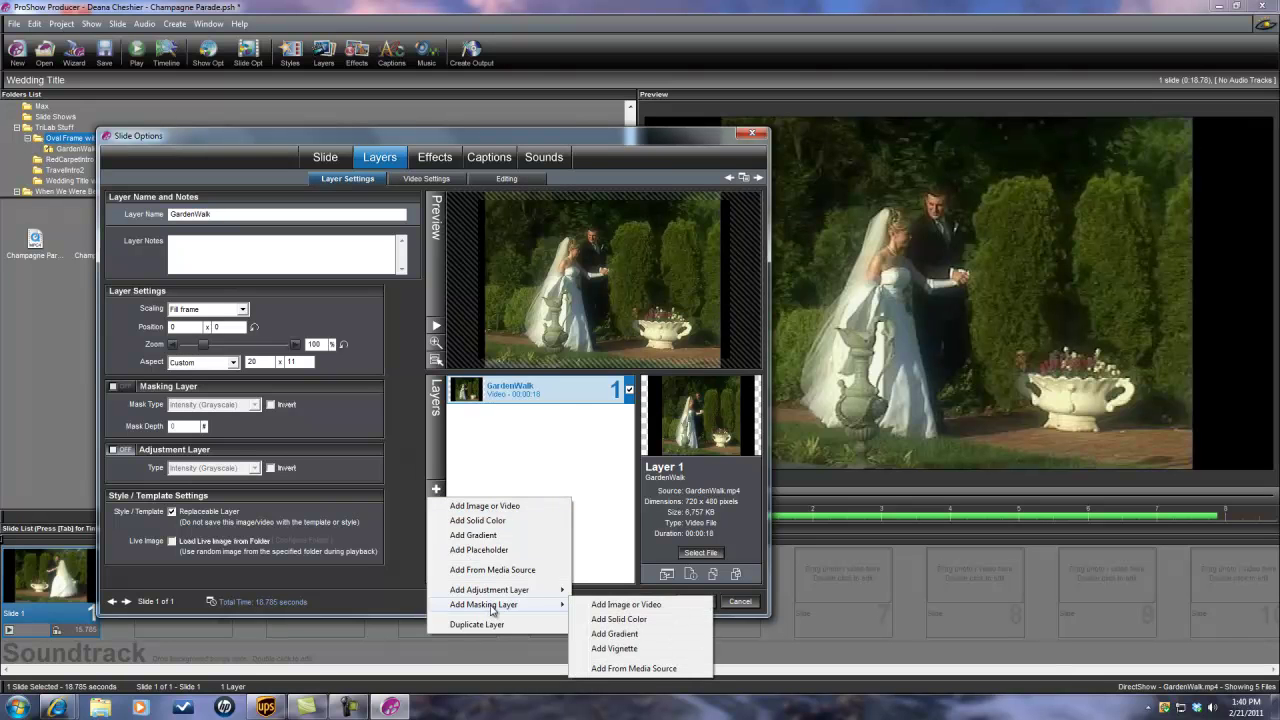
left_click(613, 649)
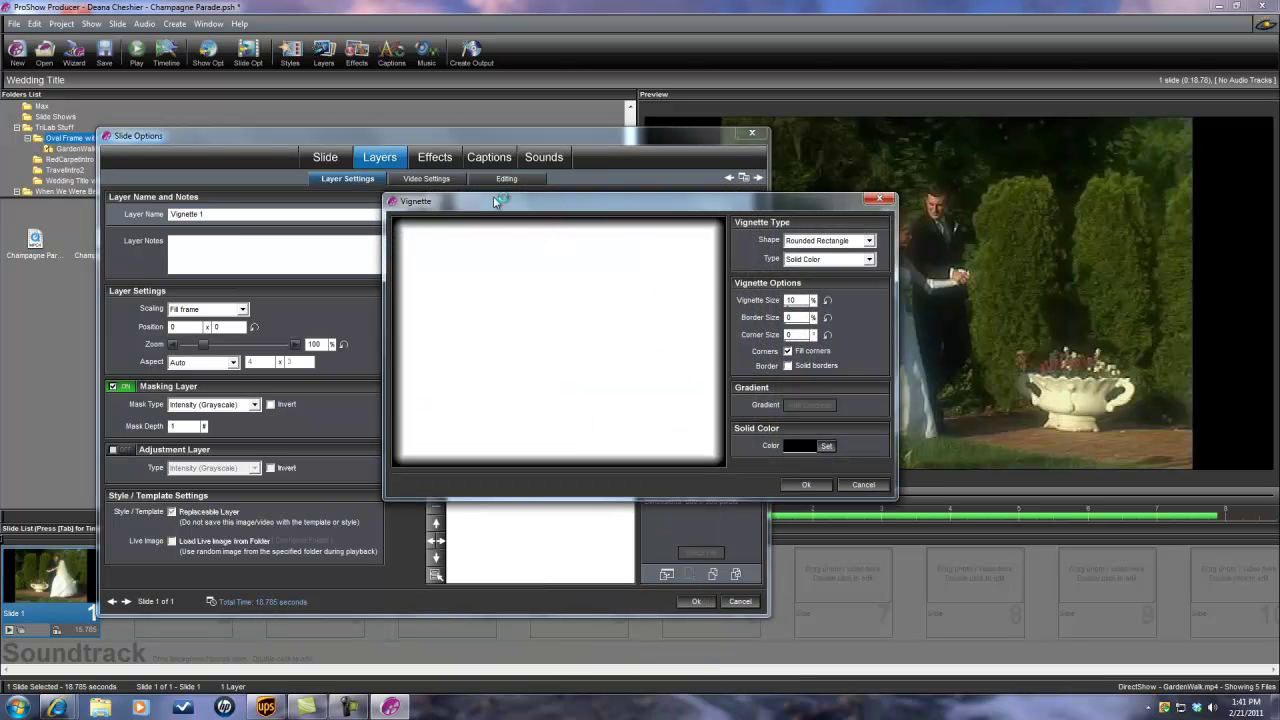
left_click(871, 242)
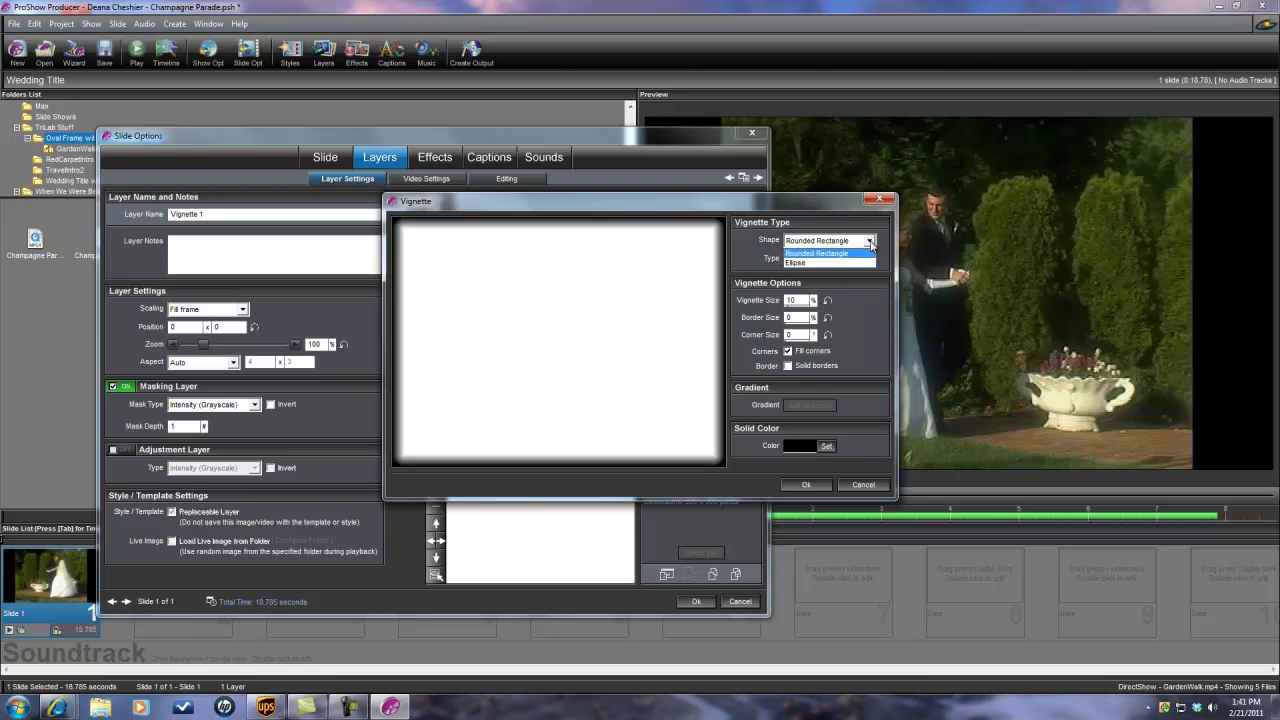
left_click(803, 265)
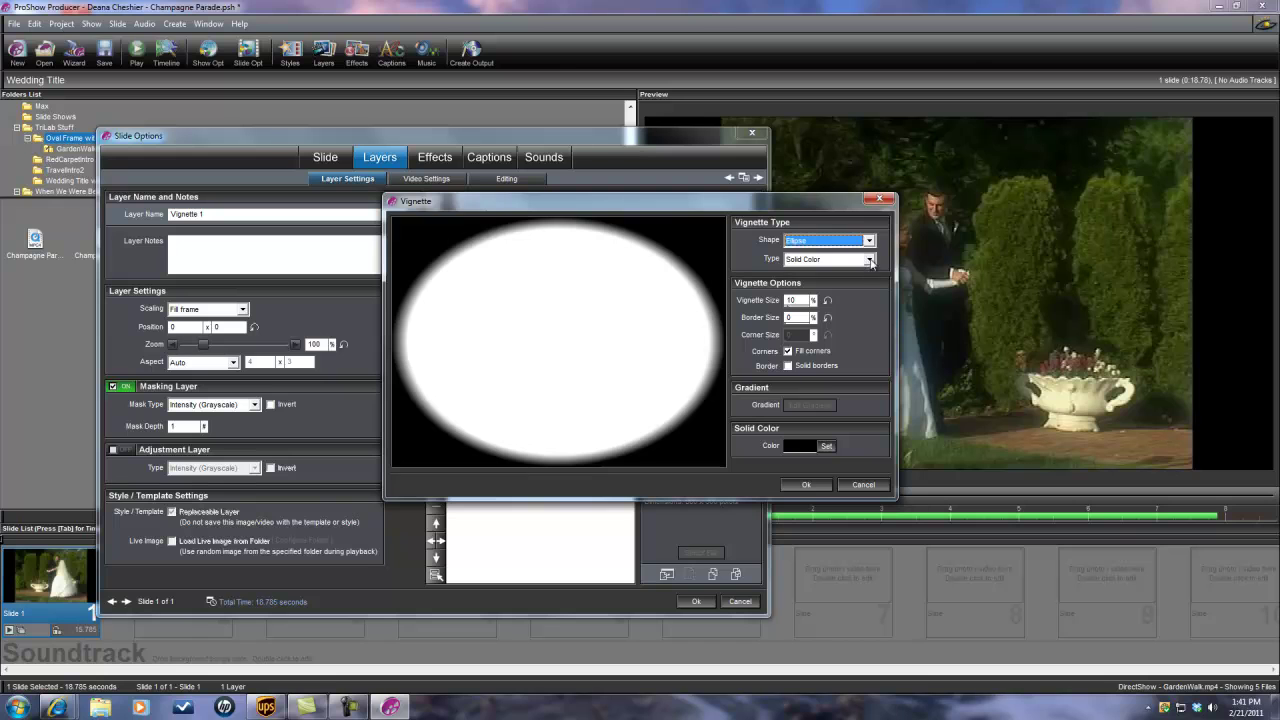
left_click(869, 260)
left_click(820, 272)
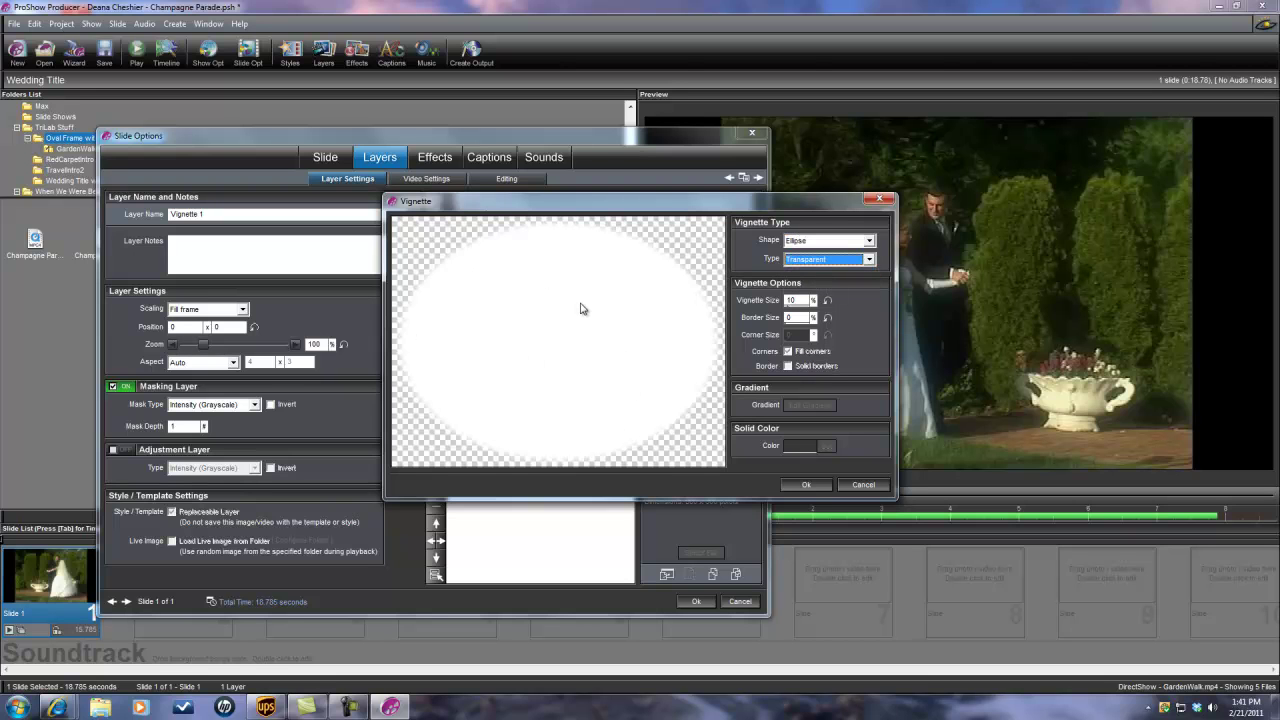
left_click(808, 486)
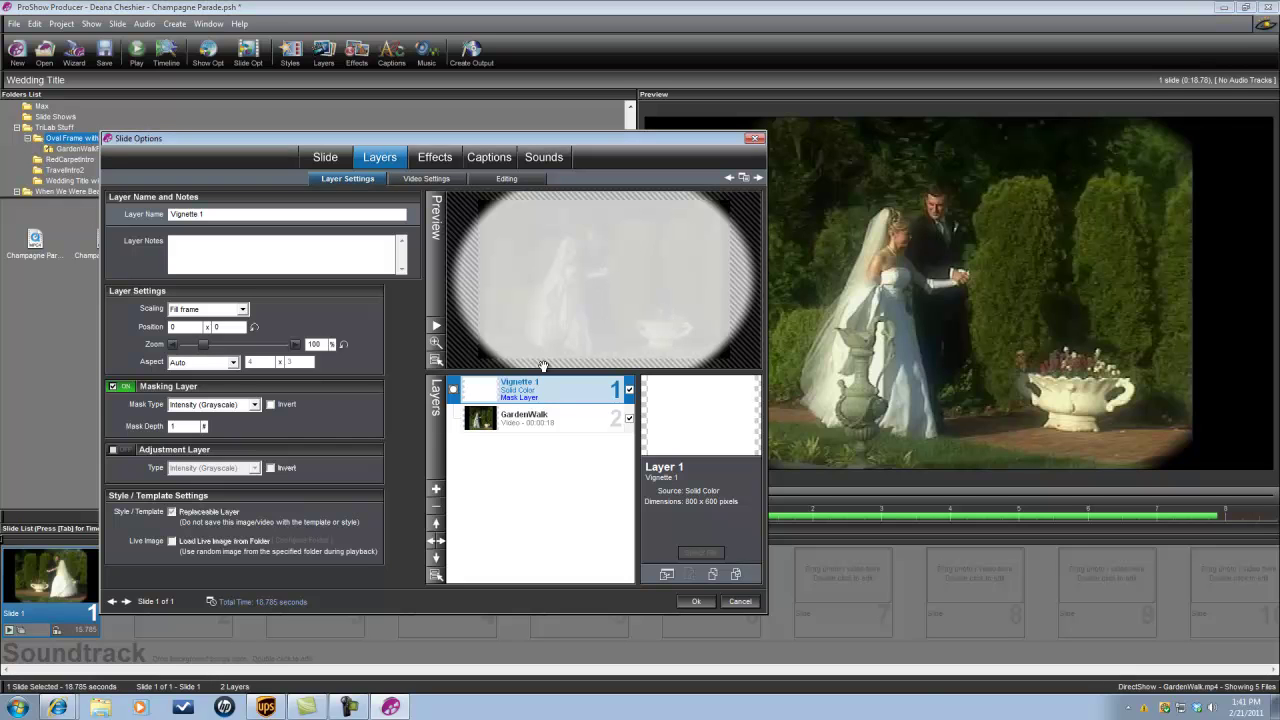
Set the Vignette 1 mask to 65% zoom and position -1.27 x 3 around the couple
scroll(624, 270, "down", 1)
scroll(624, 270, "down", 4)
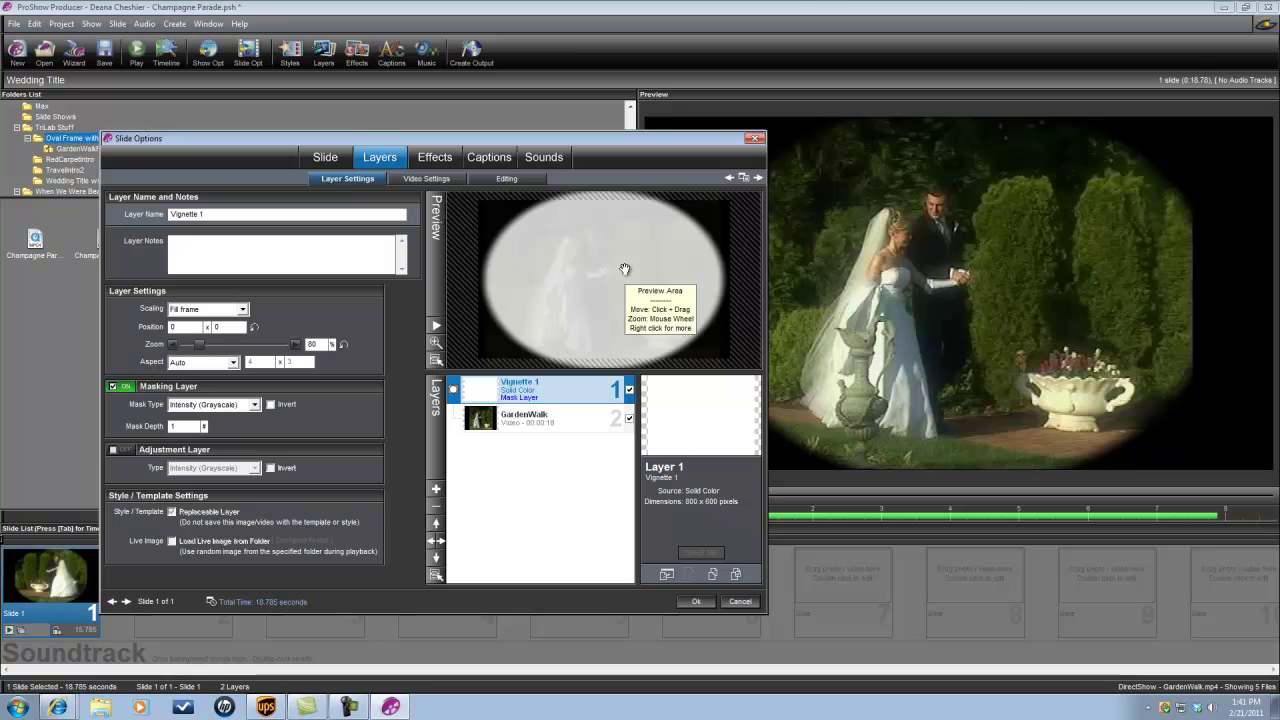
scroll(624, 270, "down", 1)
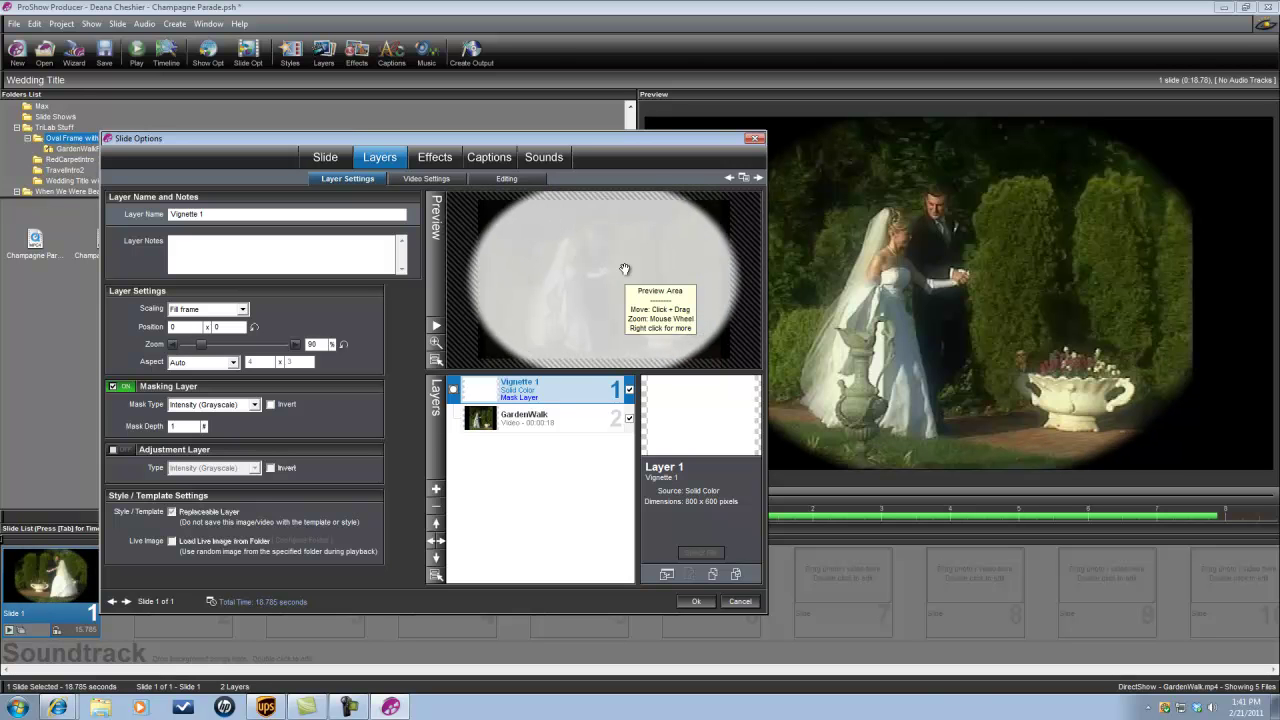
scroll(624, 270, "up", 2)
scroll(624, 270, "down", 2)
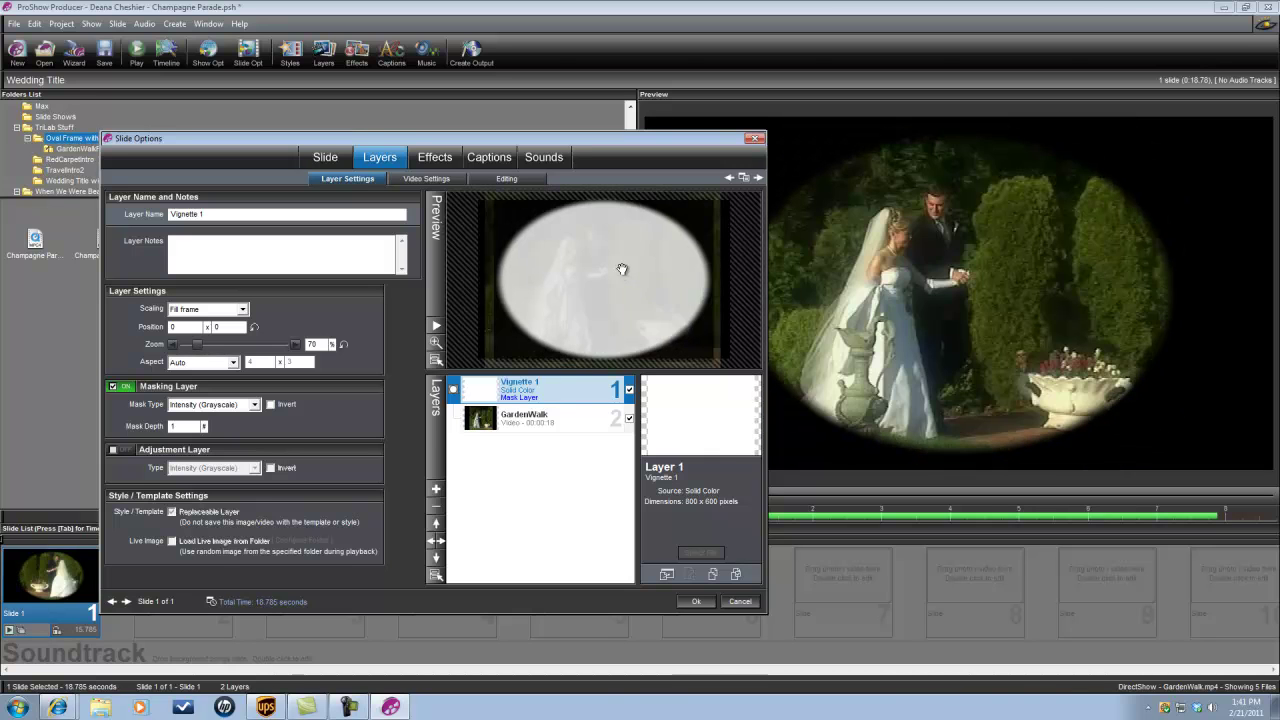
scroll(622, 270, "down", 1)
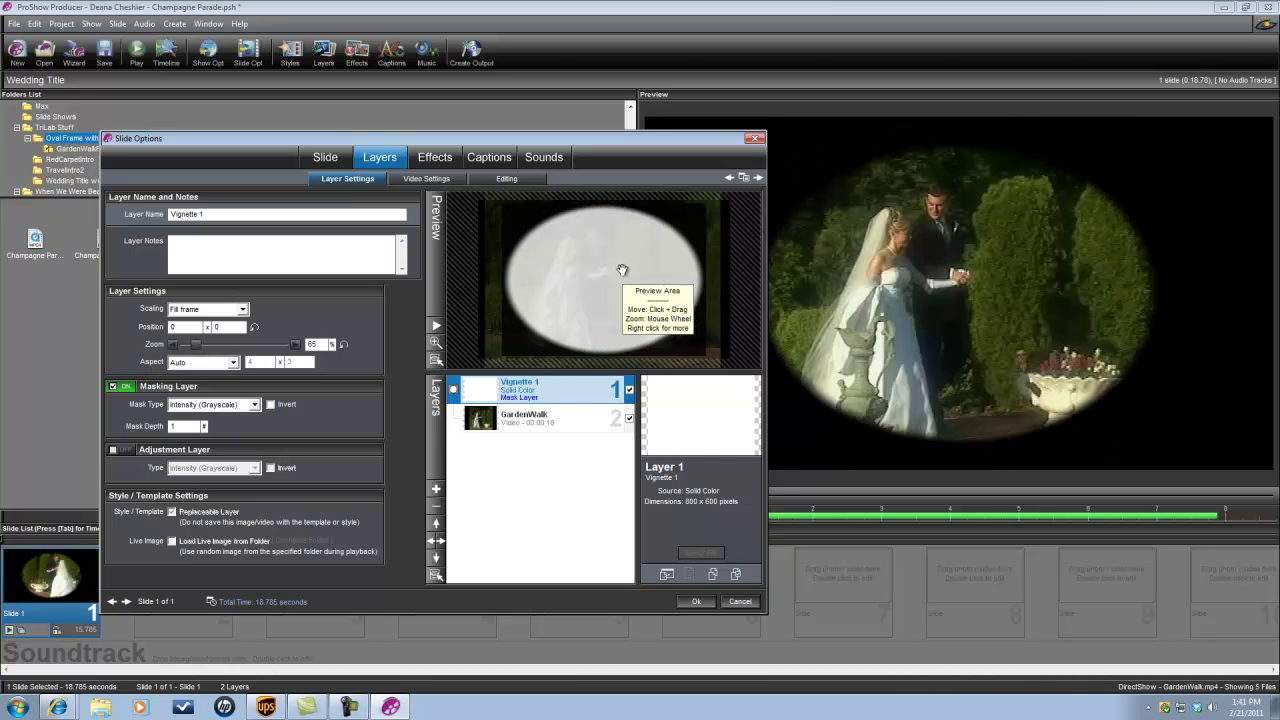
scroll(622, 270, "up", 1)
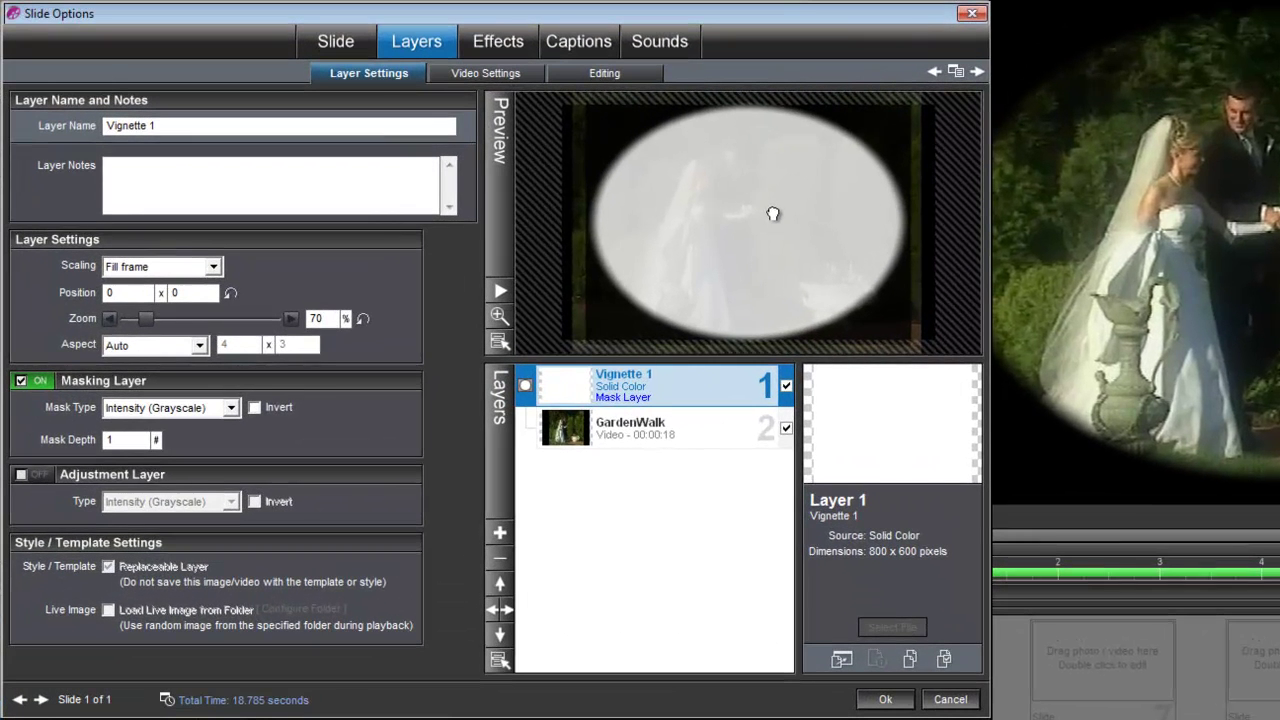
mouse_move(773, 213)
left_mouse_down()
mouse_move(737, 214)
mouse_move(777, 209)
mouse_move(767, 221)
left_mouse_up()
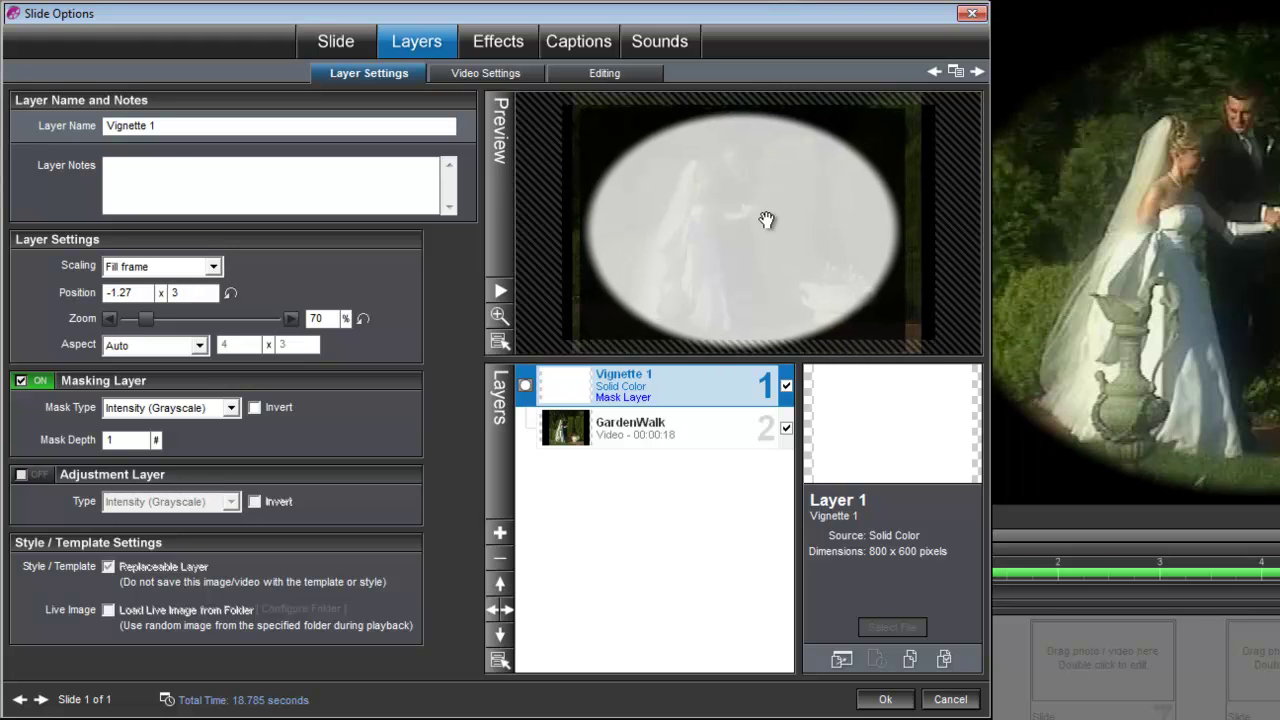
scroll(766, 220, "down", 1)
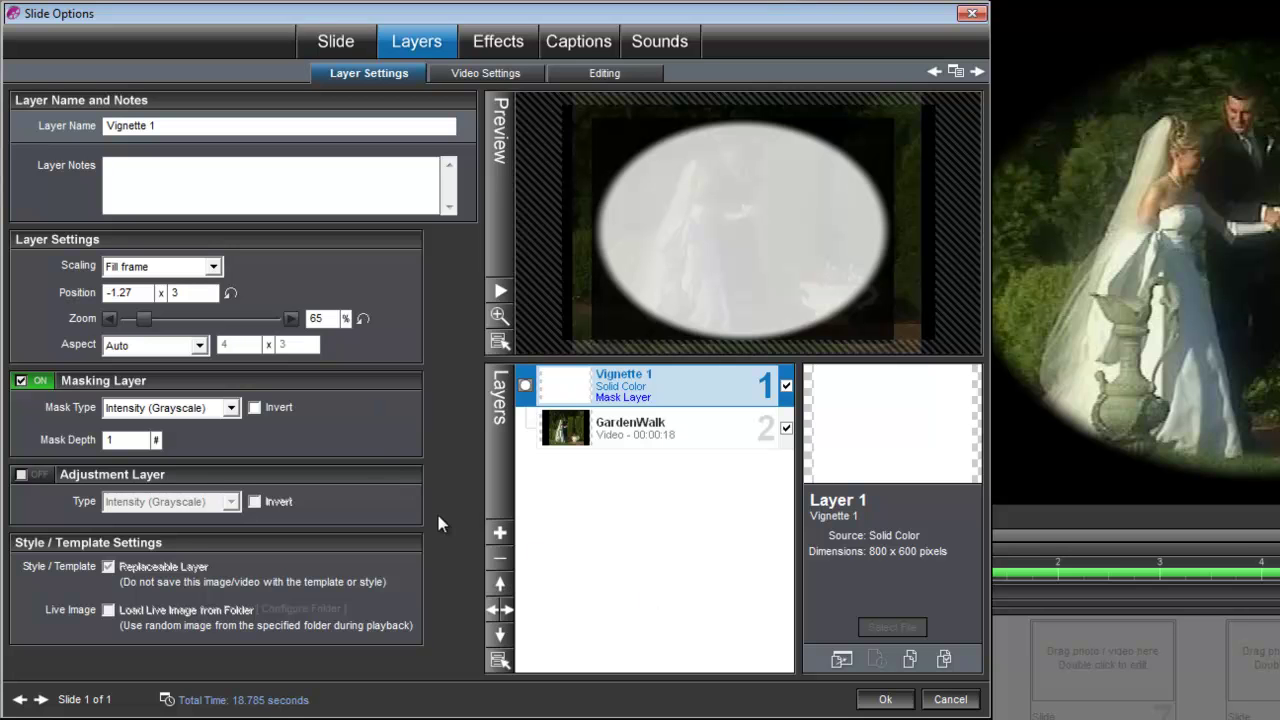
Add the ChampagneParade HD video as a new image/video layer at the top of the list
left_click(501, 534)
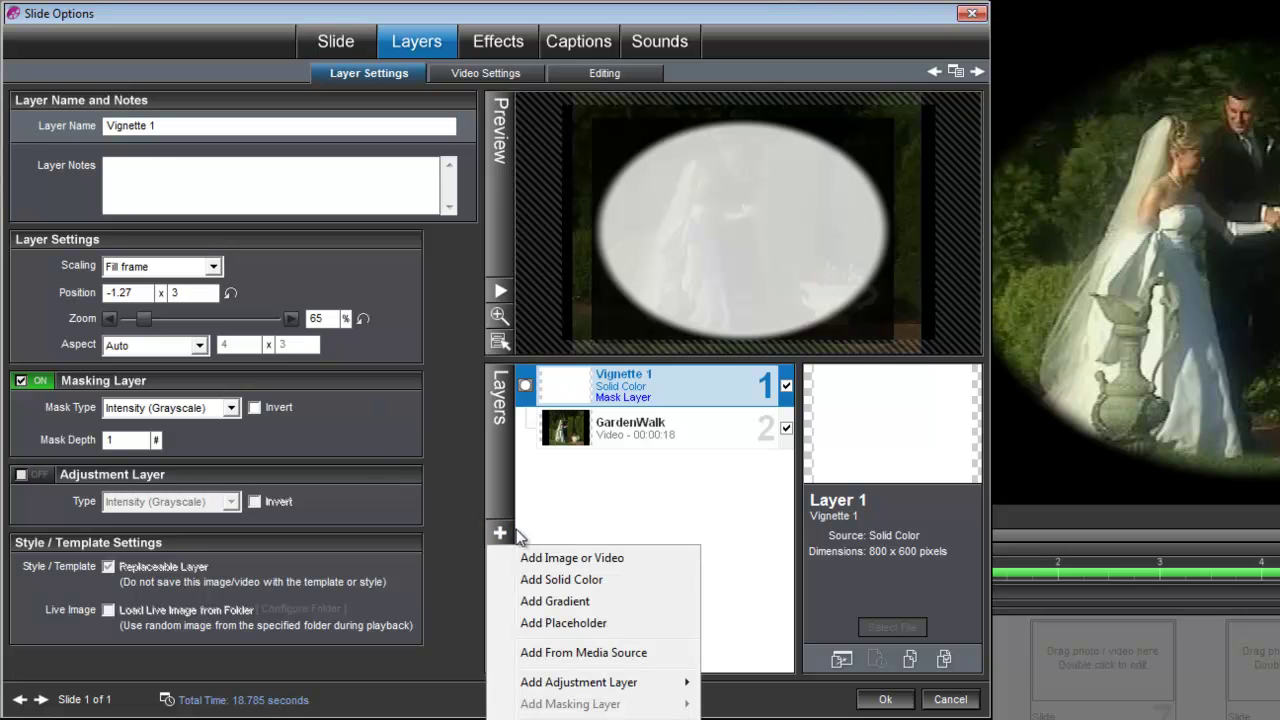
left_click(561, 562)
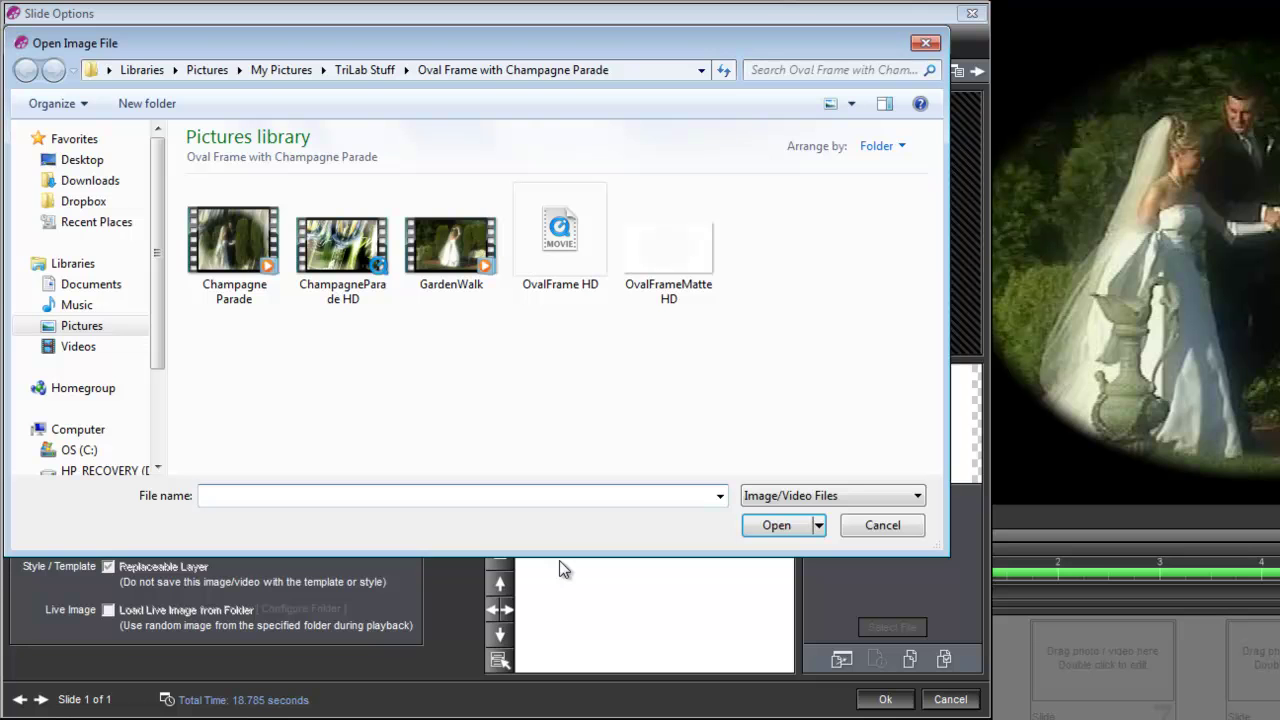
left_click(361, 255)
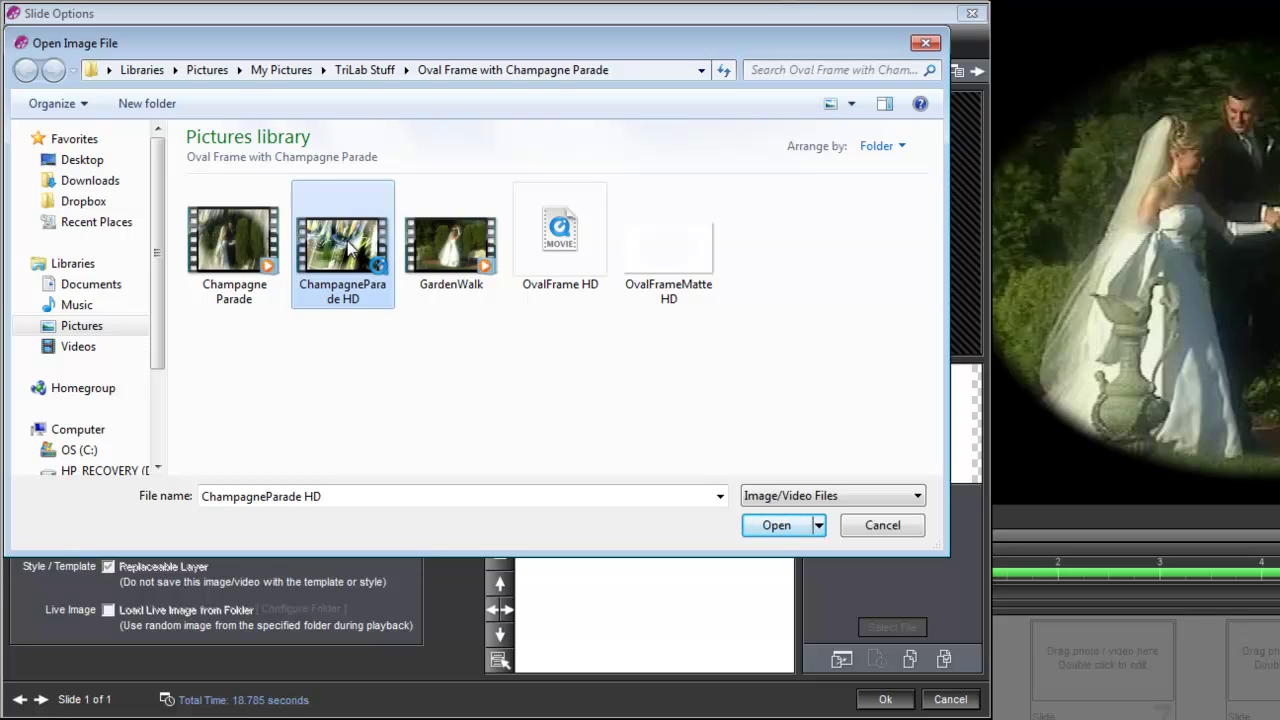
left_click(790, 528)
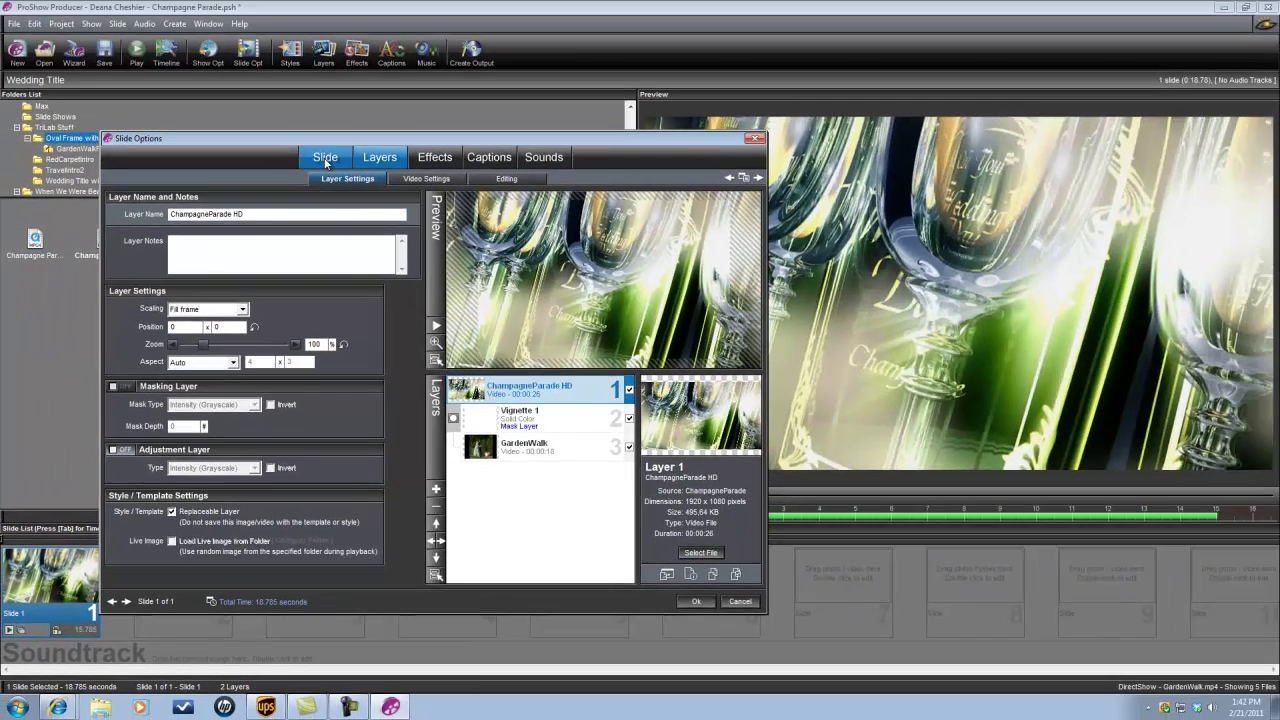
Override the show background with a solid white (255, 255, 255) slide background
left_click(337, 48)
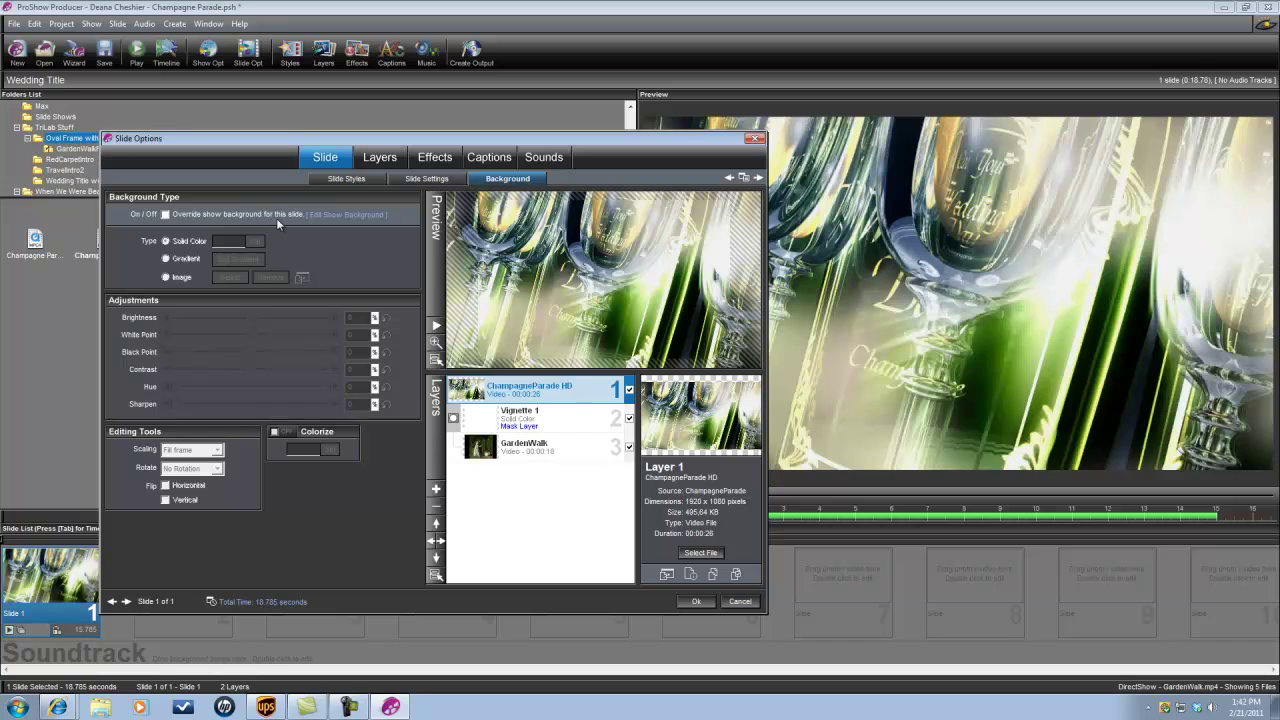
left_click(166, 215)
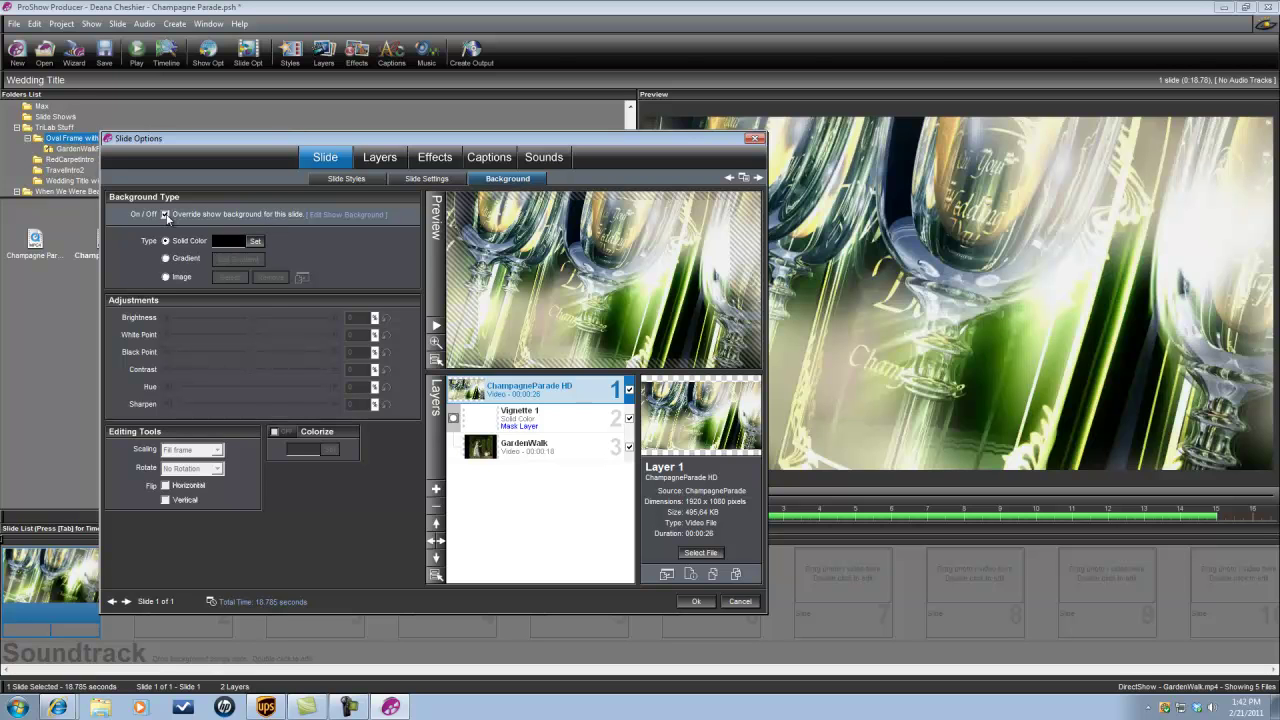
left_click(255, 243)
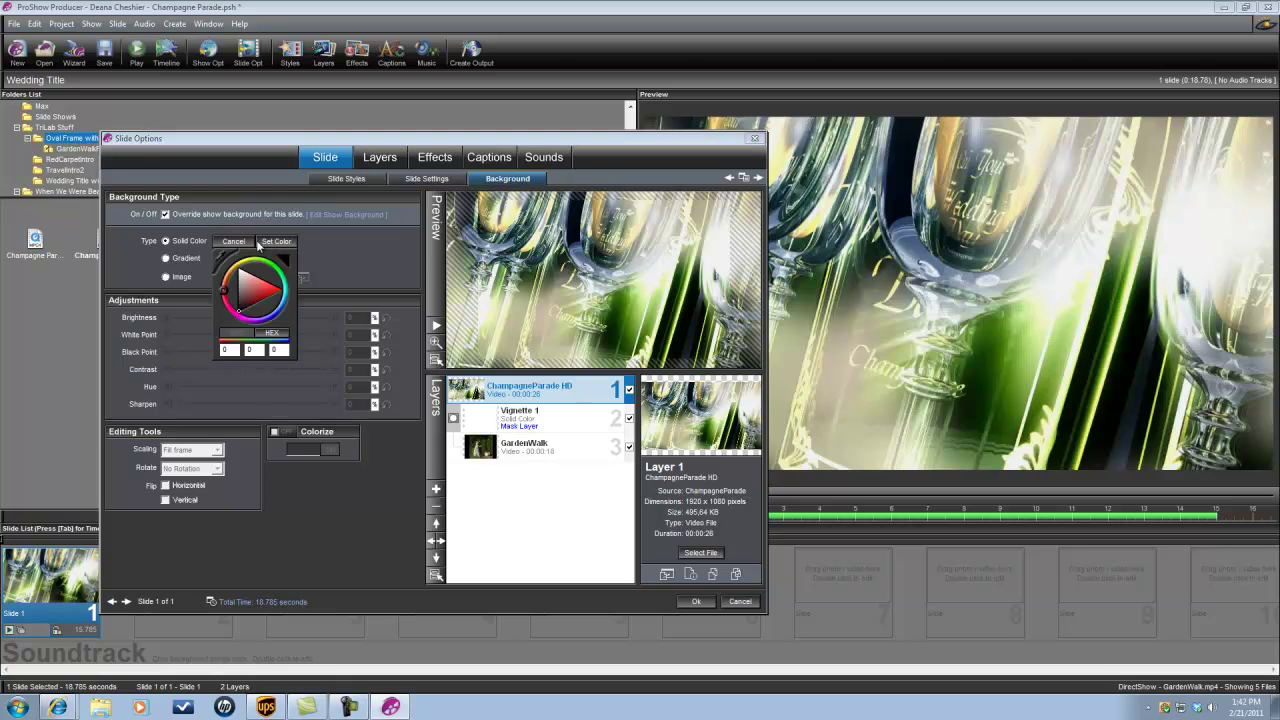
left_click_drag(242, 312, 225, 258)
left_click_drag(283, 262, 230, 300)
left_click(262, 300)
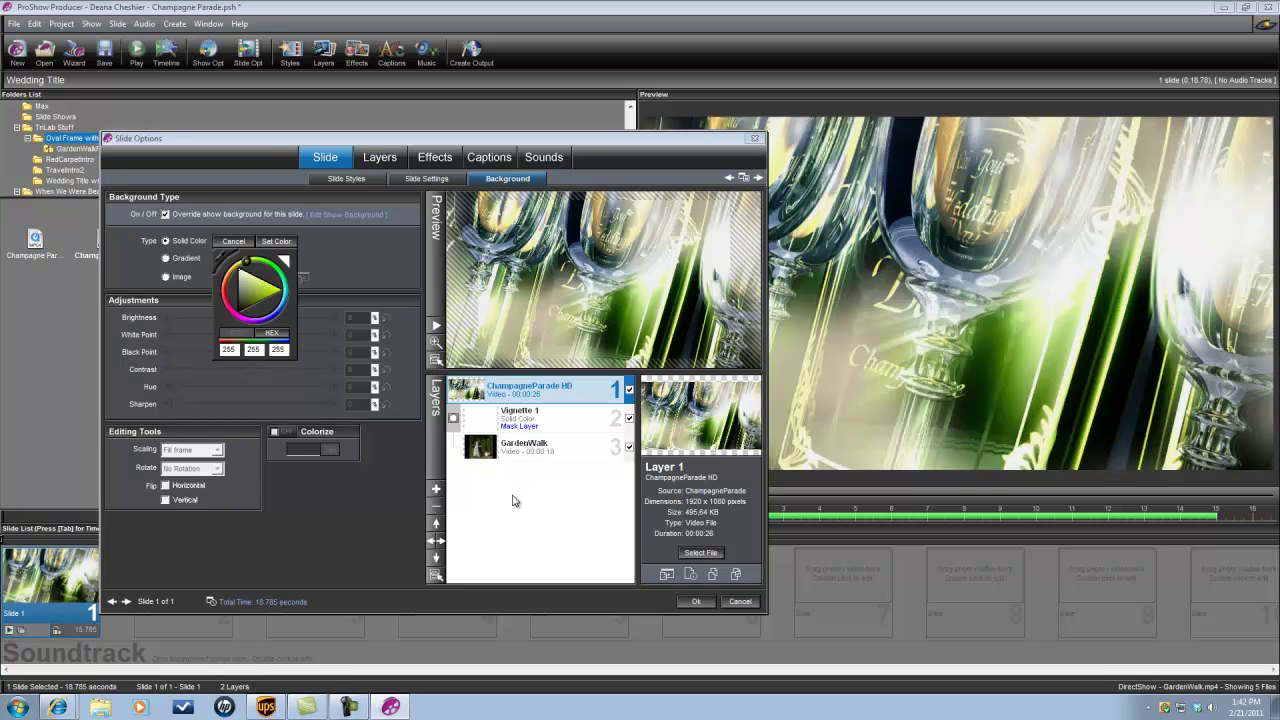
left_click(276, 241)
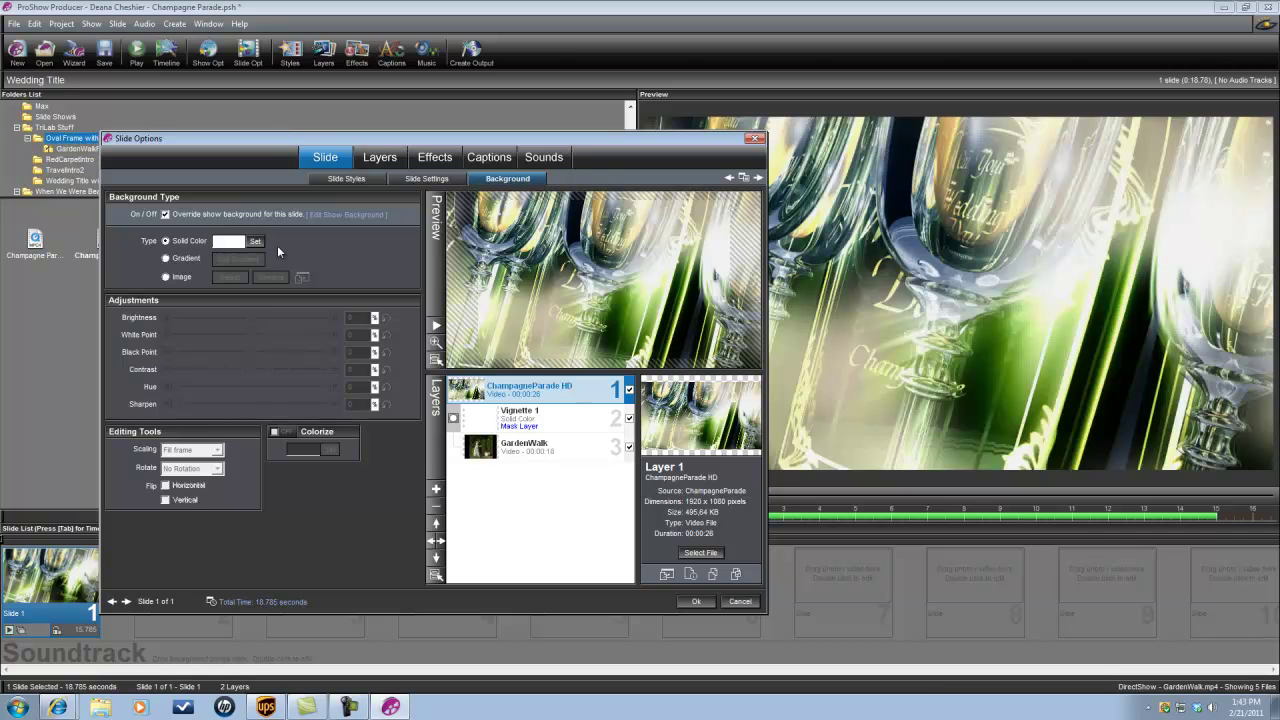
Set the ChampagneParade HD layer's opacity to 75%, then select the Vignette 1 layer
left_click(380, 160)
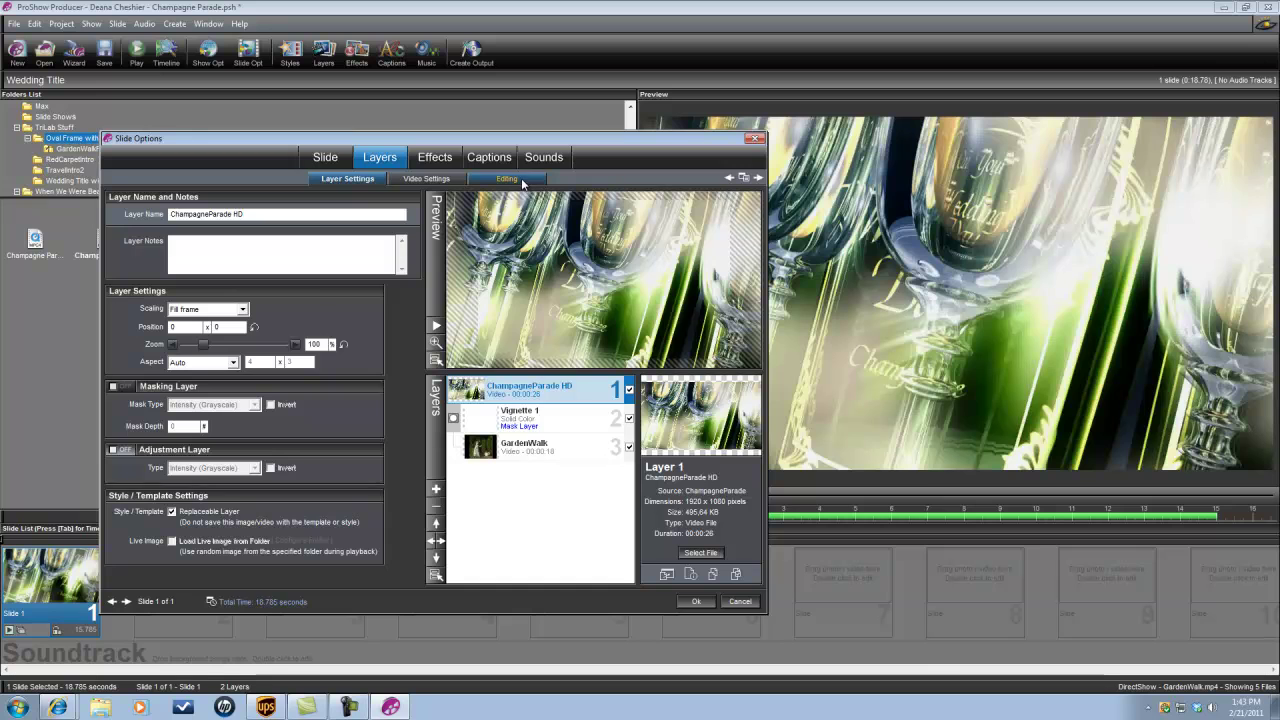
left_click(508, 179)
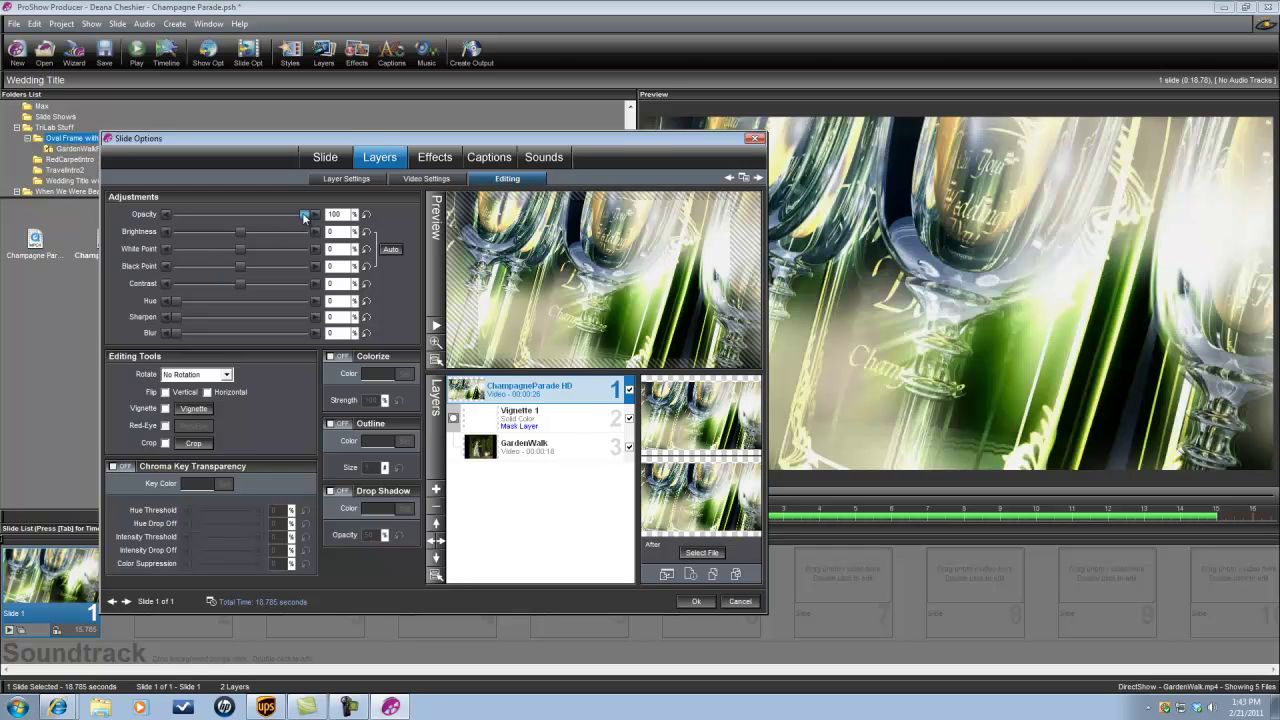
left_click_drag(305, 217, 274, 220)
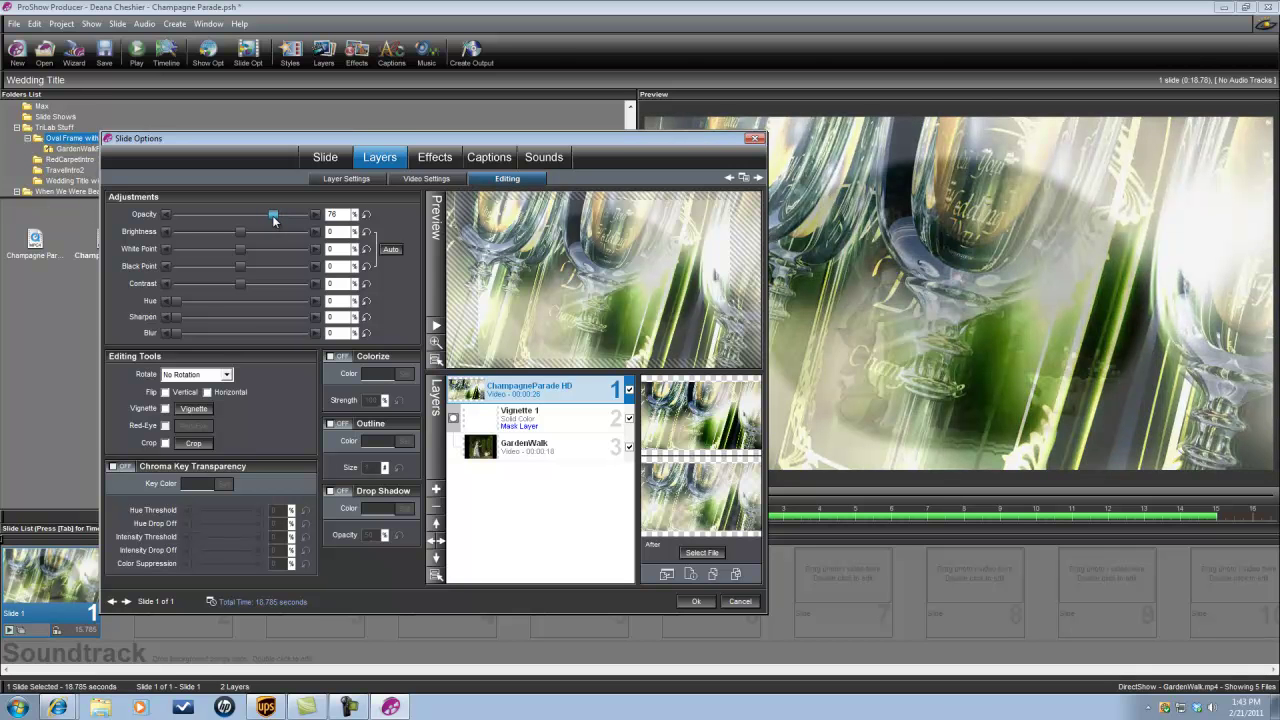
double_click(336, 214)
type("75")
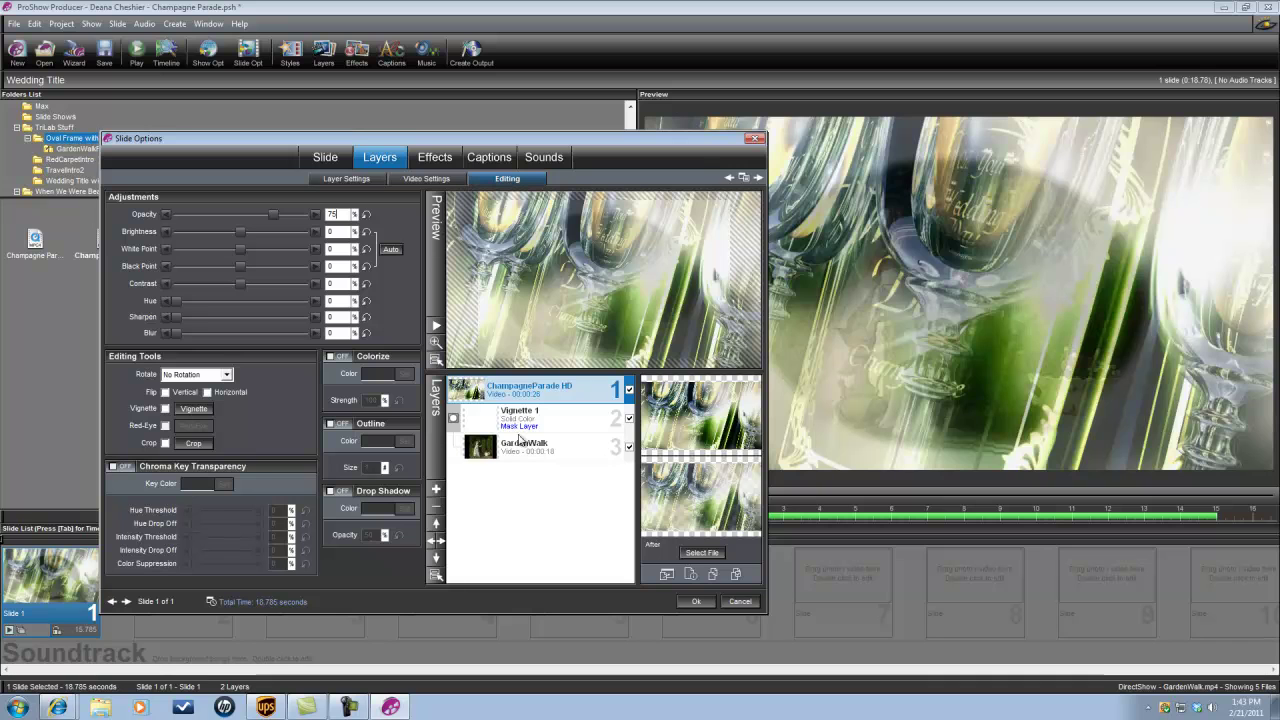
left_click(556, 425)
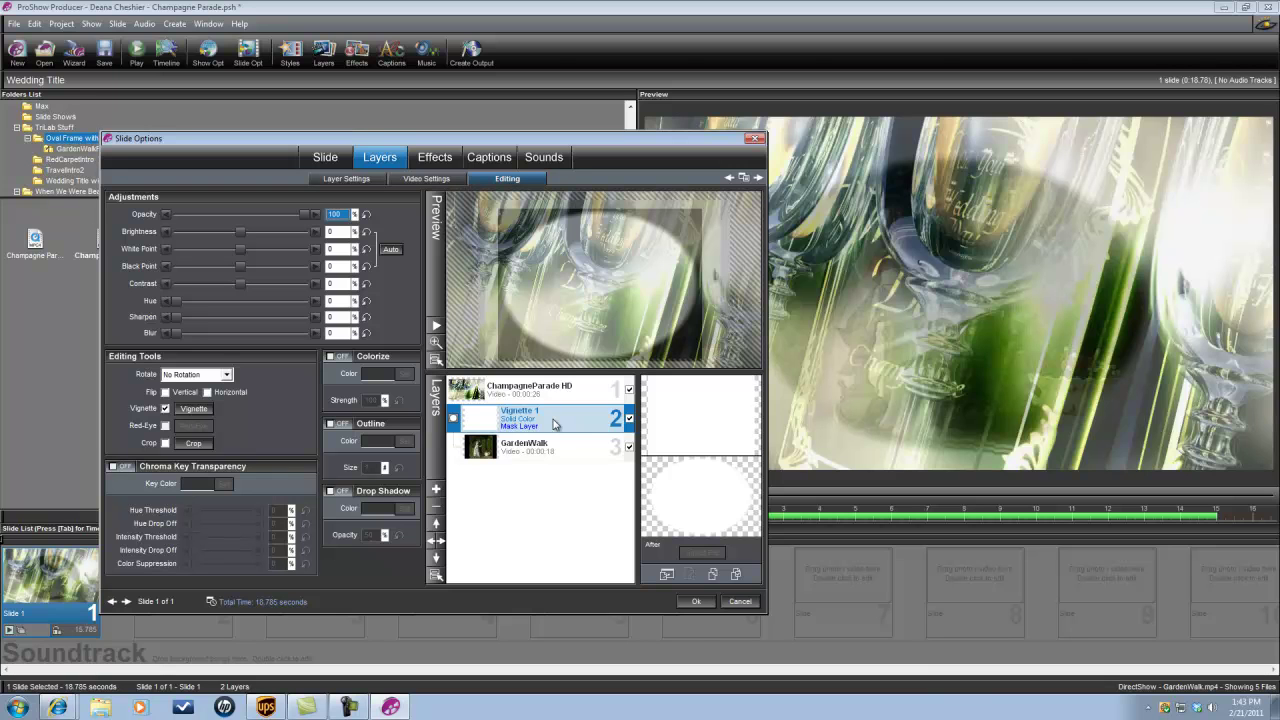
Duplicate Vignette 1 and set the top copy as a masking layer over the champagne video
right_click(556, 425)
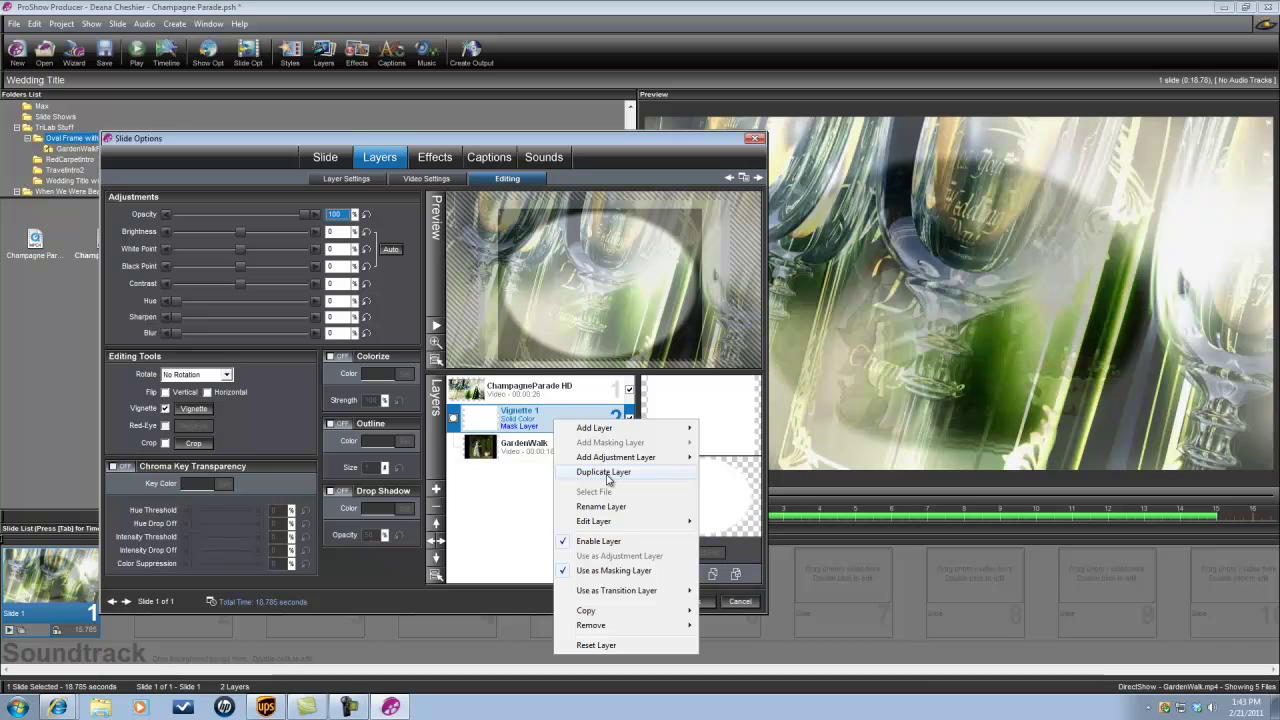
left_click(606, 474)
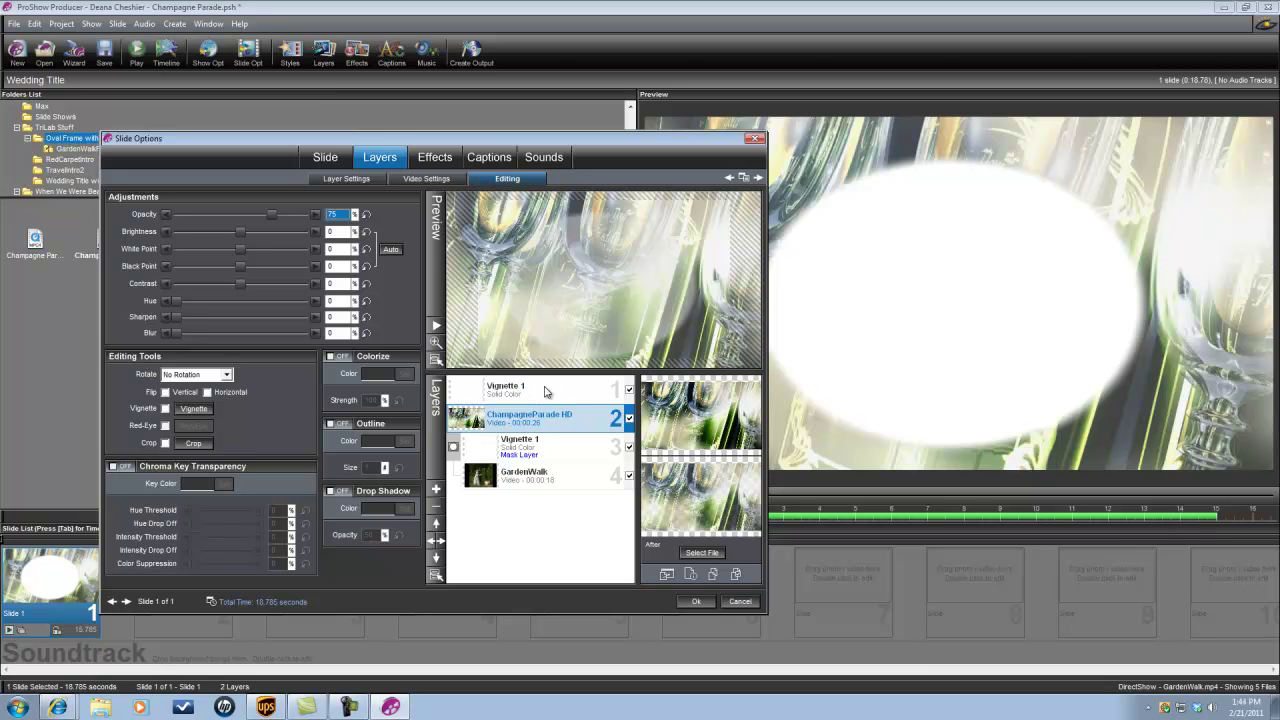
right_click(545, 389)
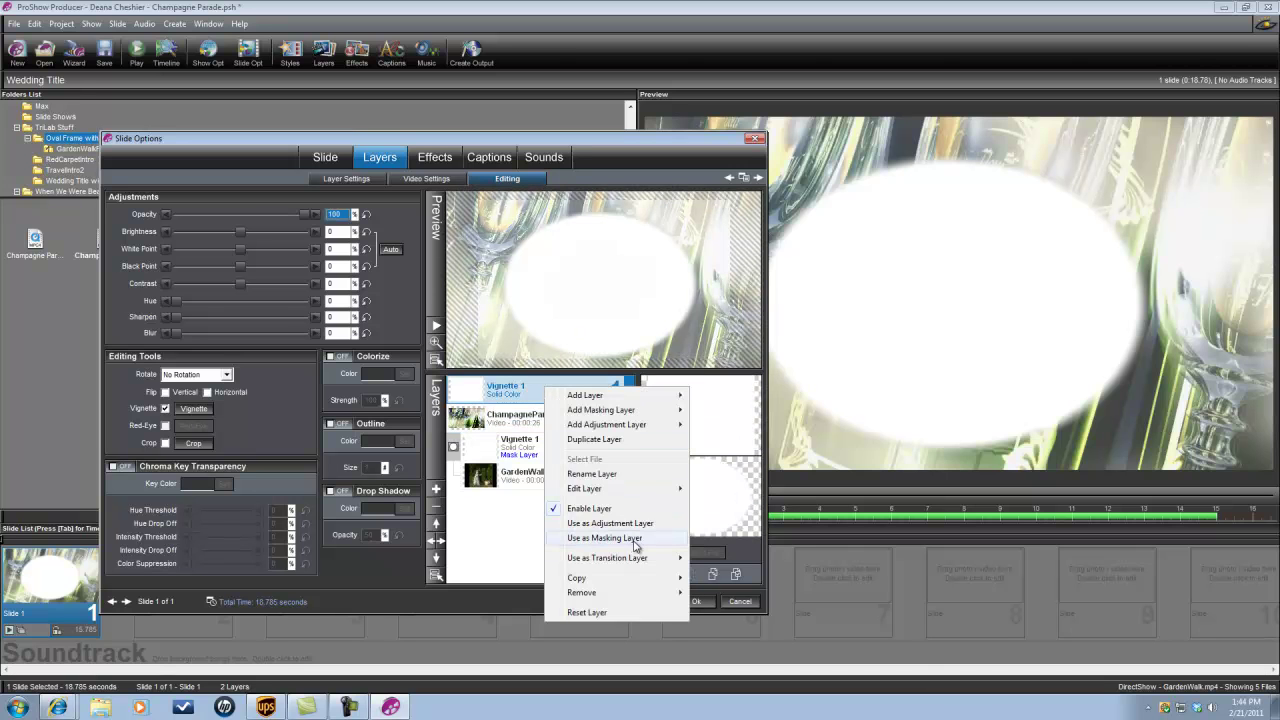
left_click(636, 539)
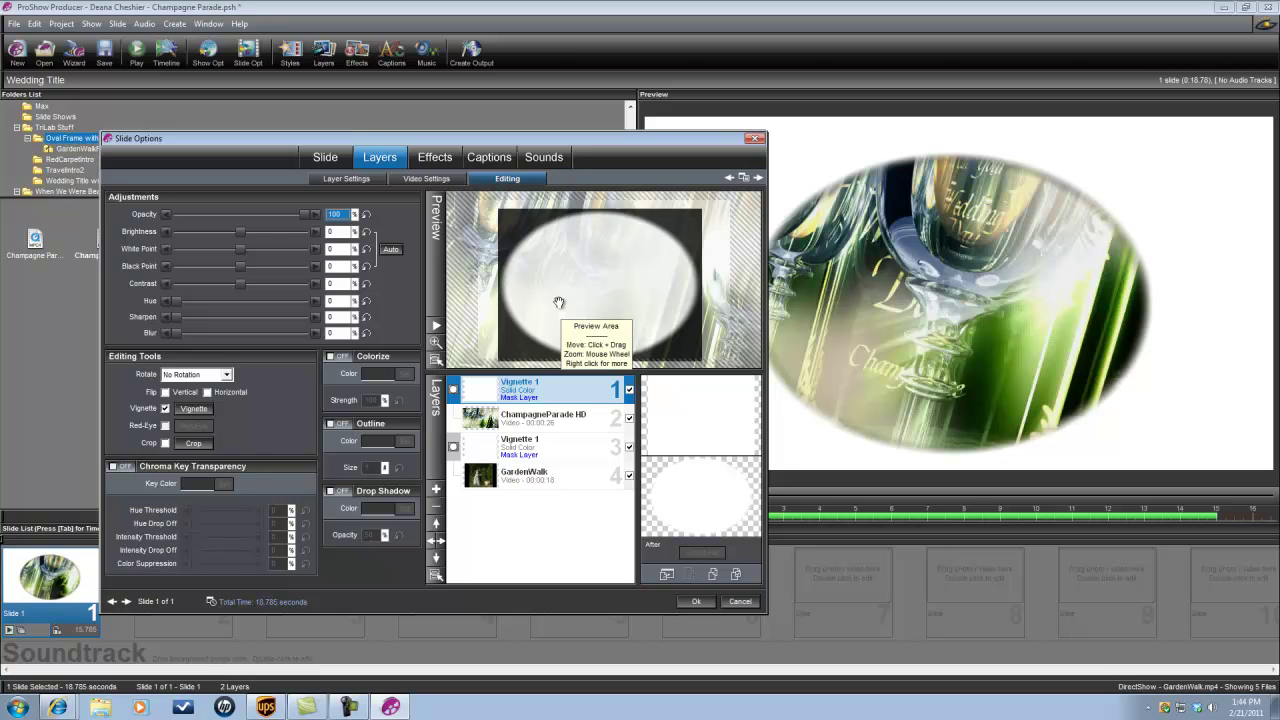
Tick Invert beside Mask Type for the top Vignette 1 mask
left_click(350, 181)
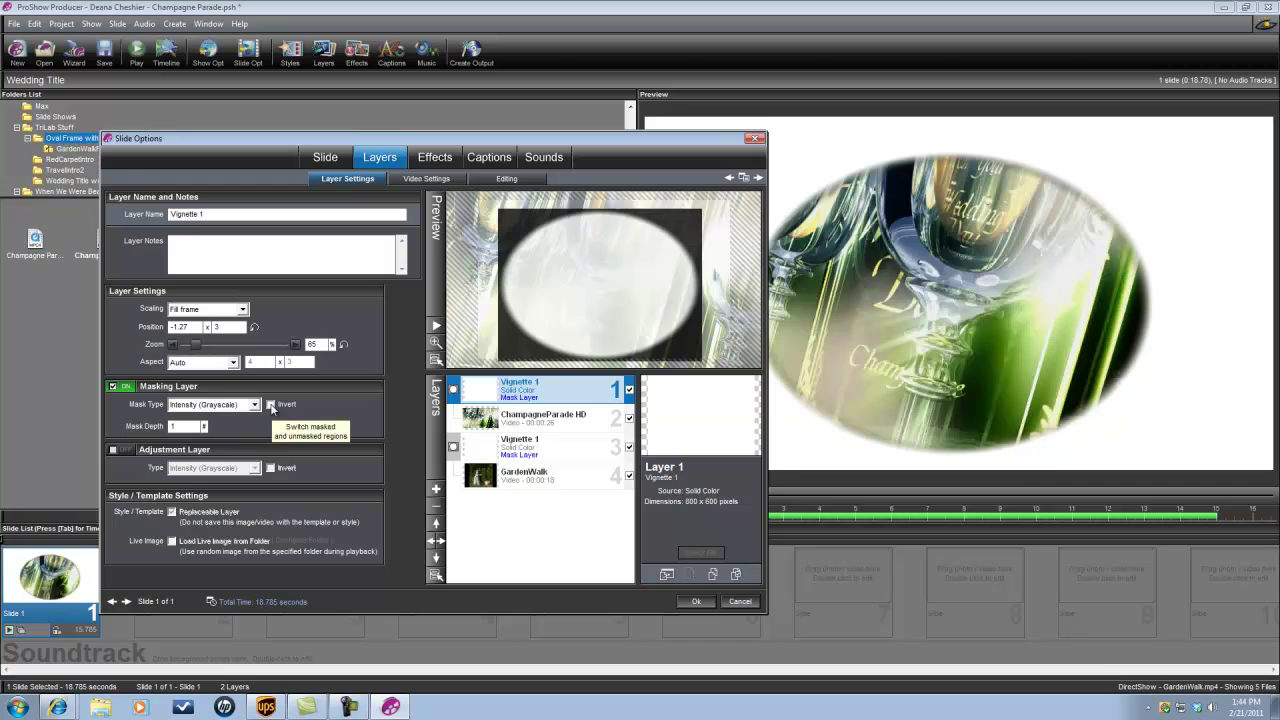
left_click(270, 404)
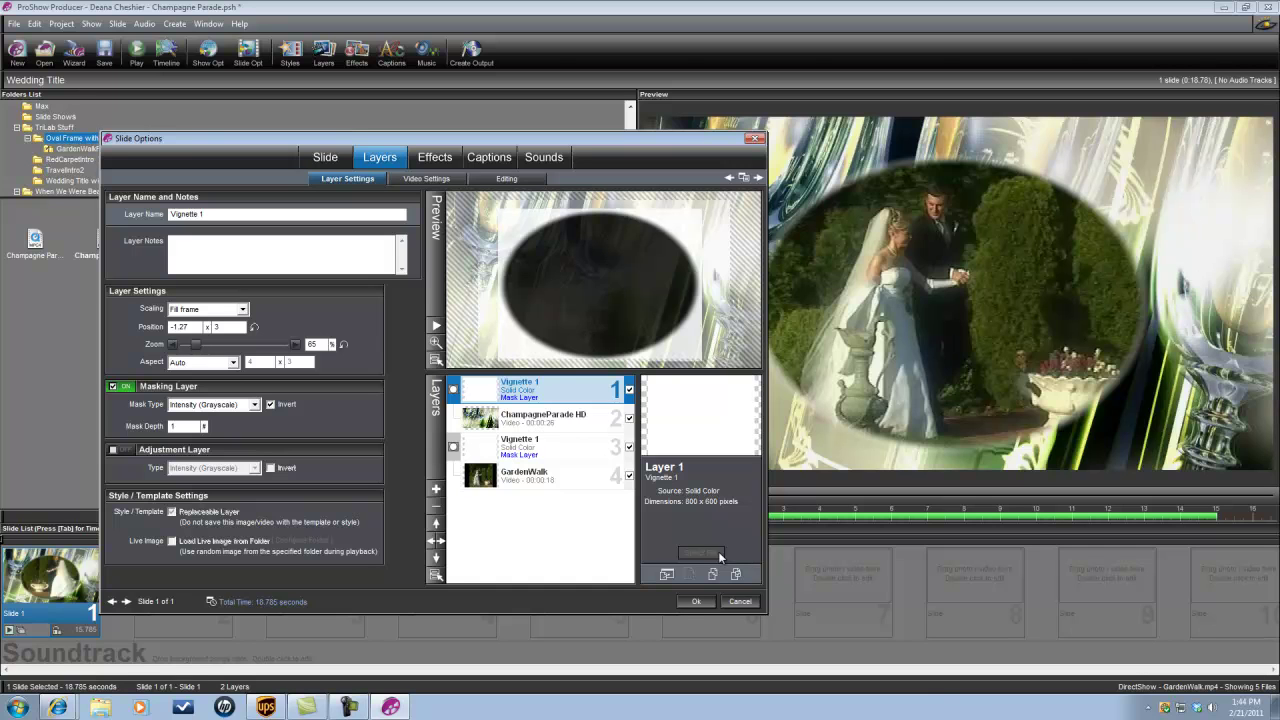
Close Slide Options with OK and play Slide 1 in the main preview
left_click(697, 602)
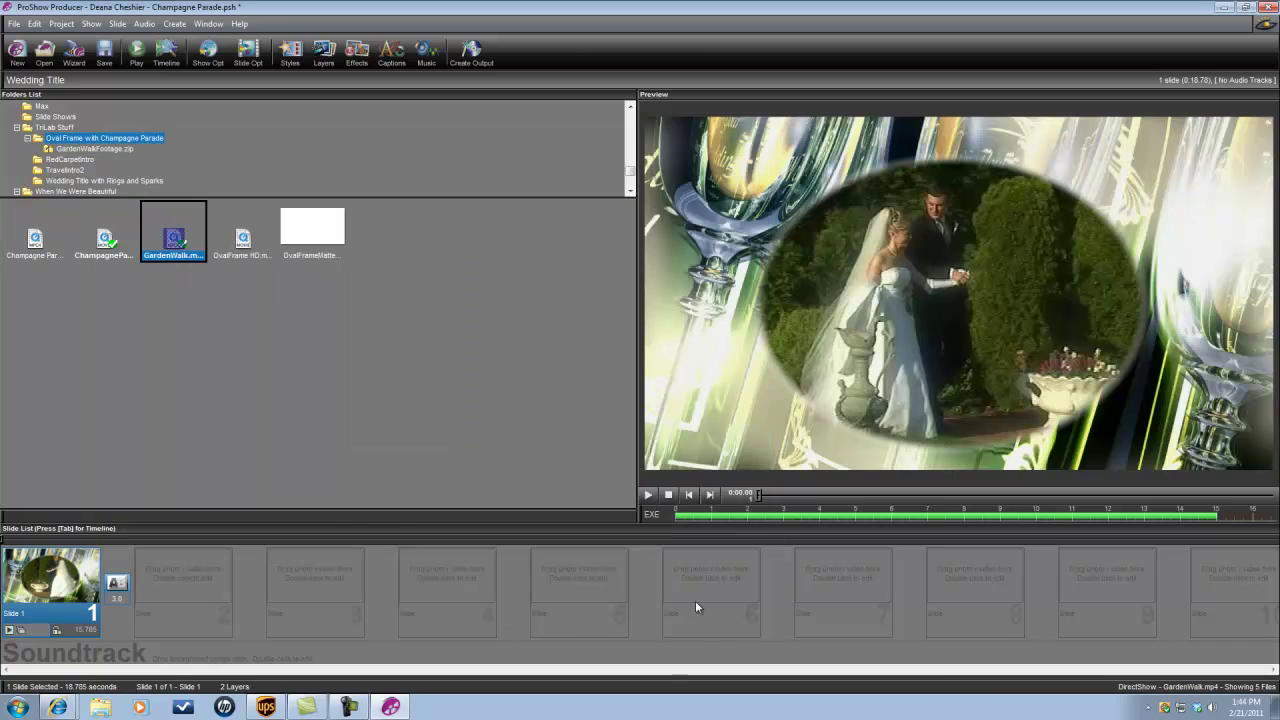
left_click(648, 495)
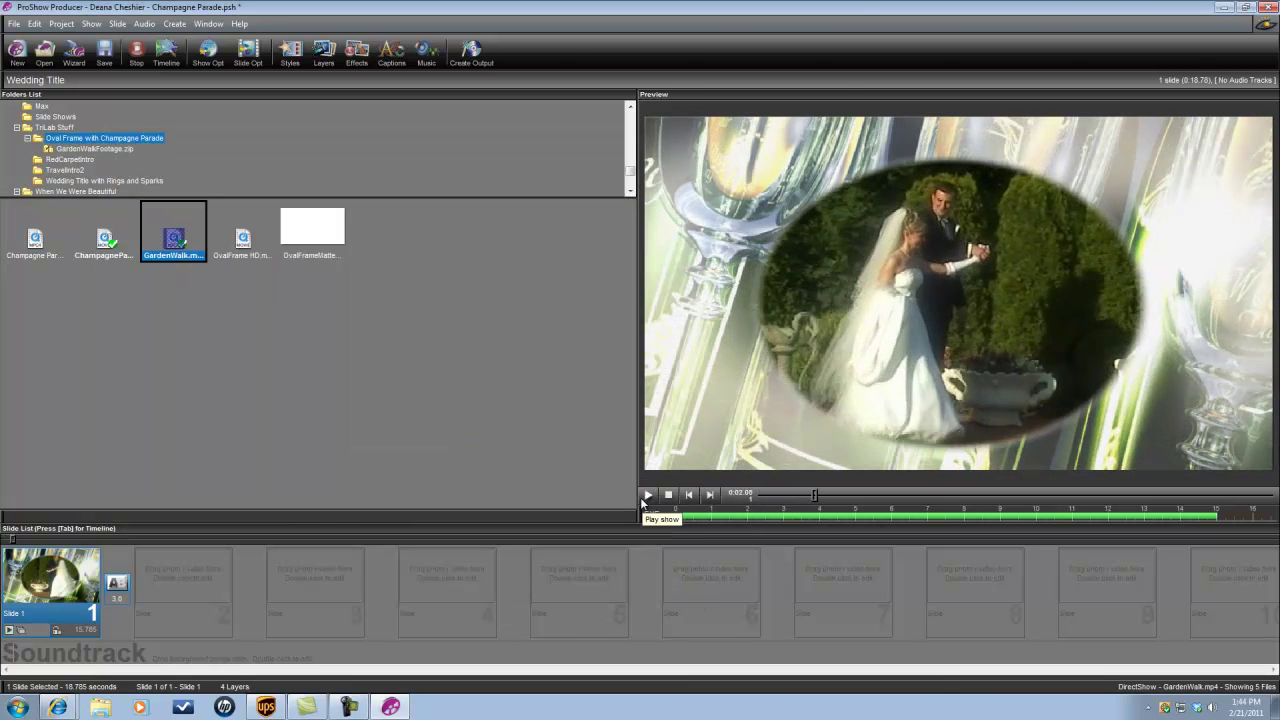